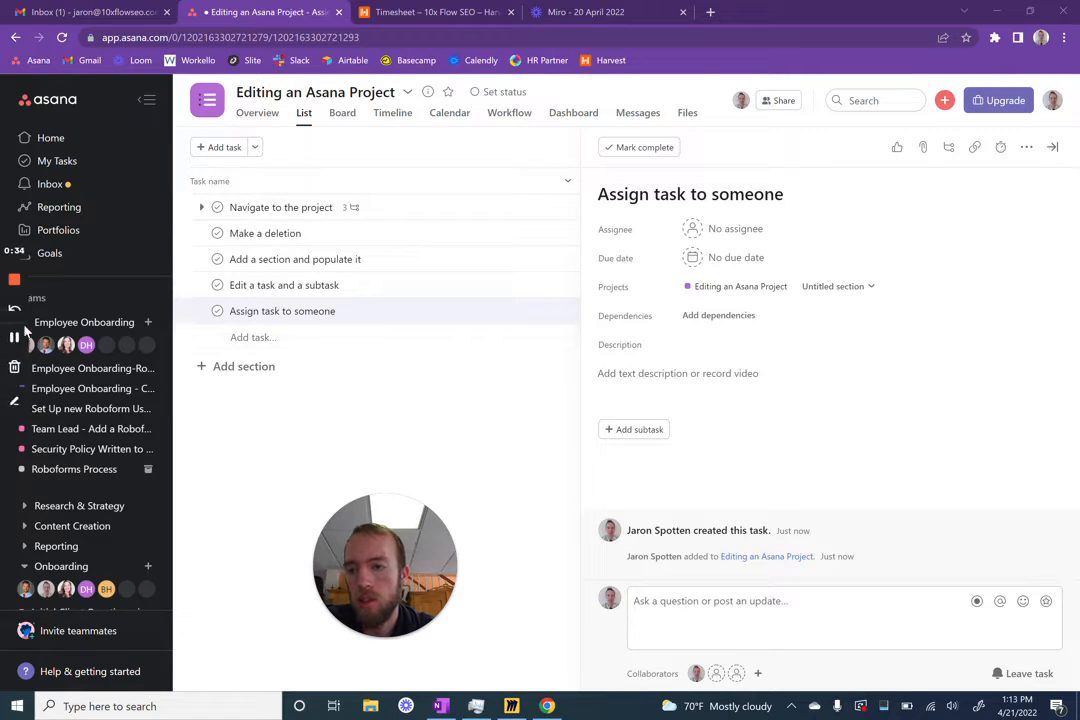
# - Open the Employee Onboarding-Roboform Setup project from the Employee Onboarding team
pyautogui.click(104, 326)
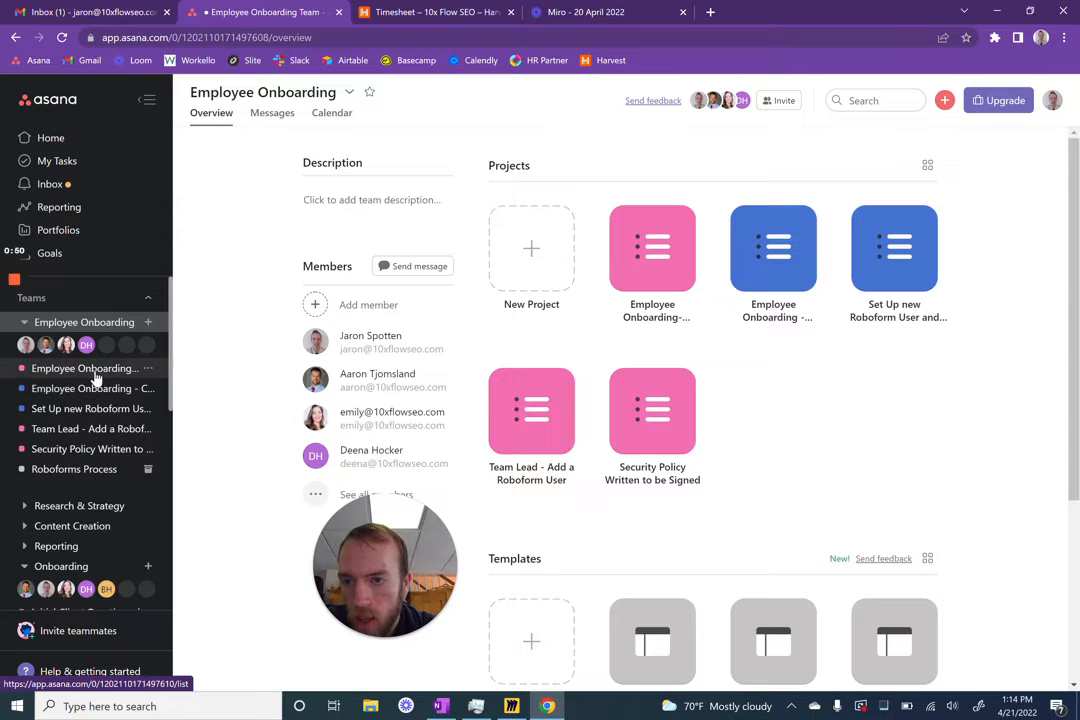
pyautogui.click(95, 372)
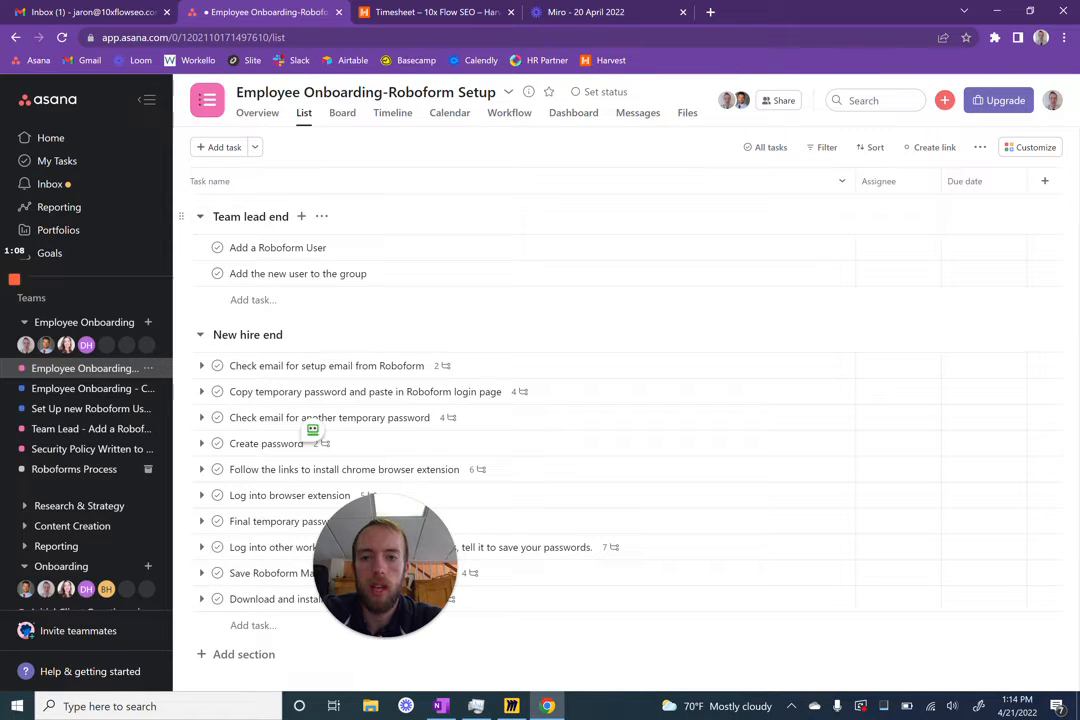
pyautogui.click(321, 217)
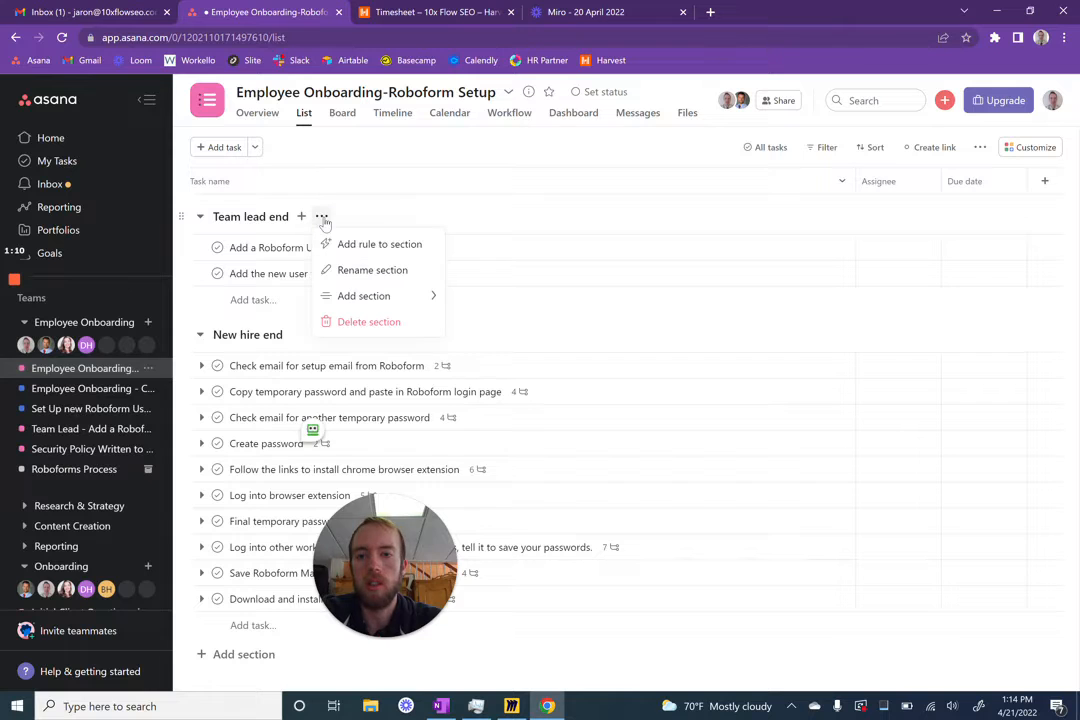
pyautogui.click(370, 322)
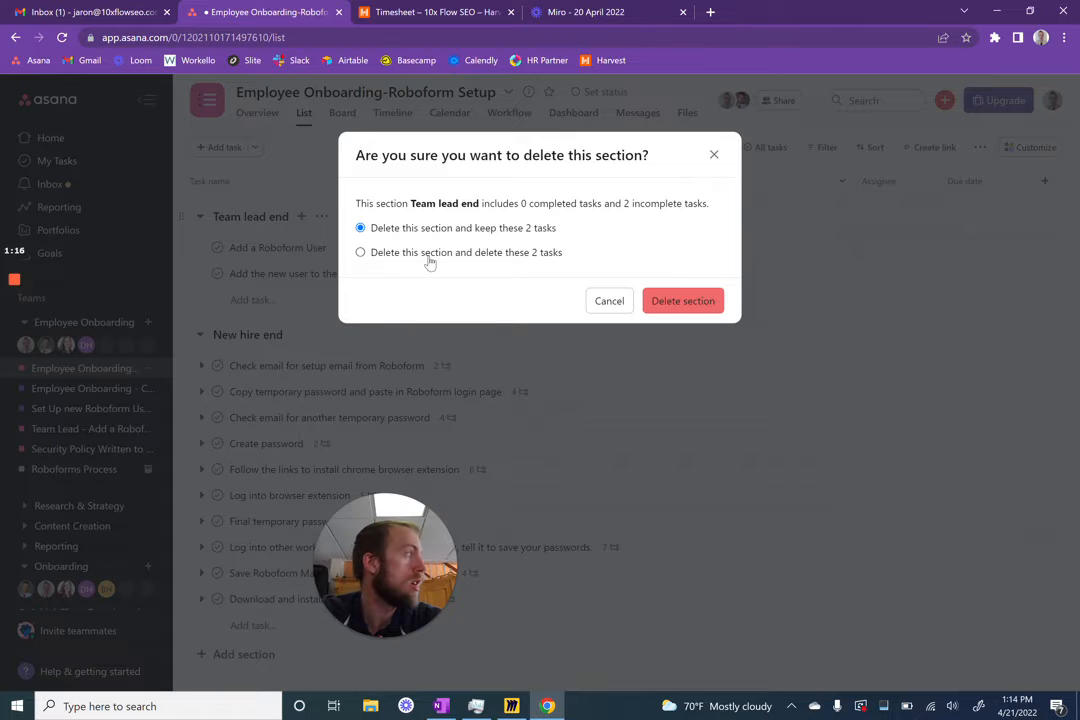
pyautogui.click(610, 300)
# - Check the two tasks under Team lead end and delete that section while keeping its tasks
pyautogui.click(495, 244)
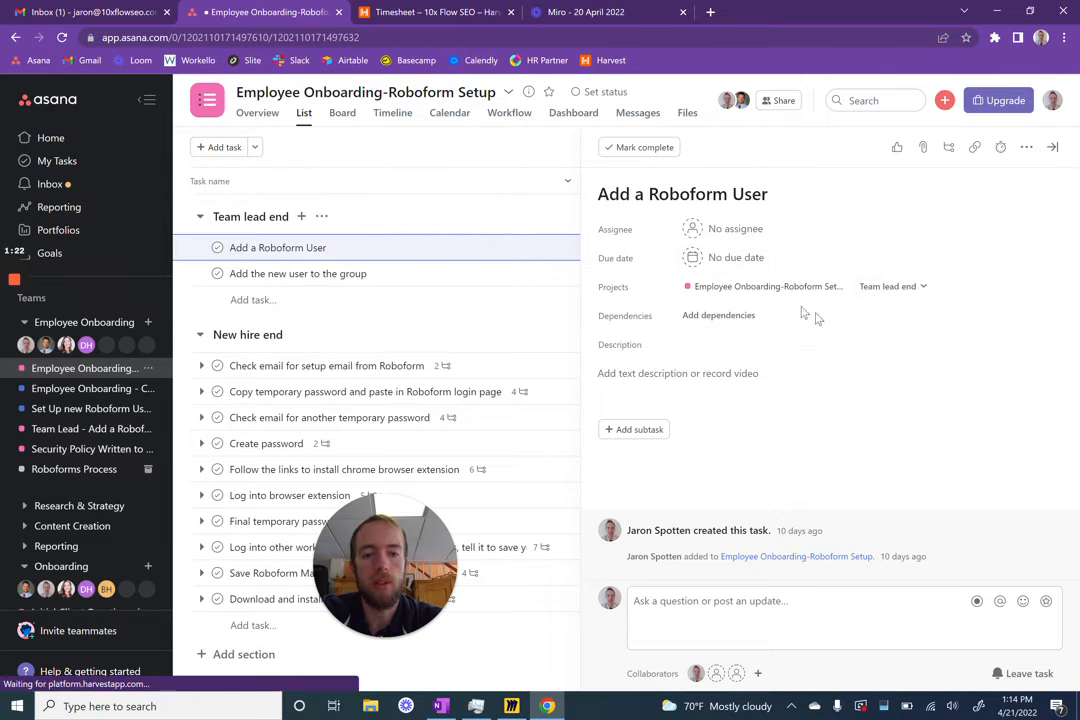
pyautogui.click(506, 279)
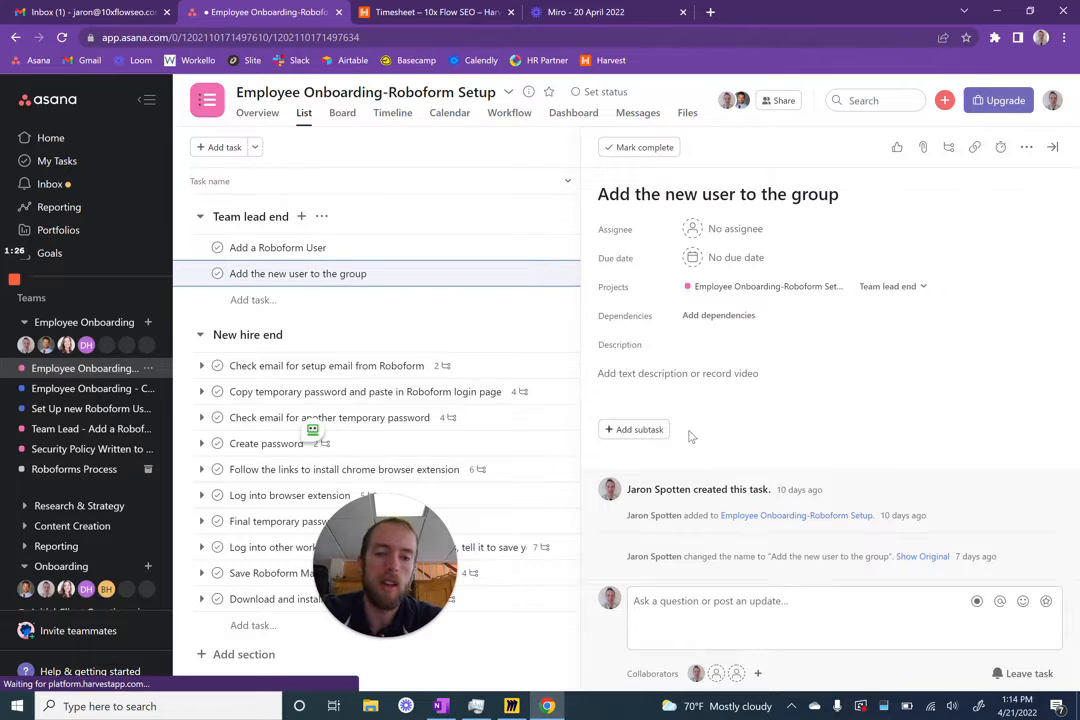
pyautogui.click(382, 249)
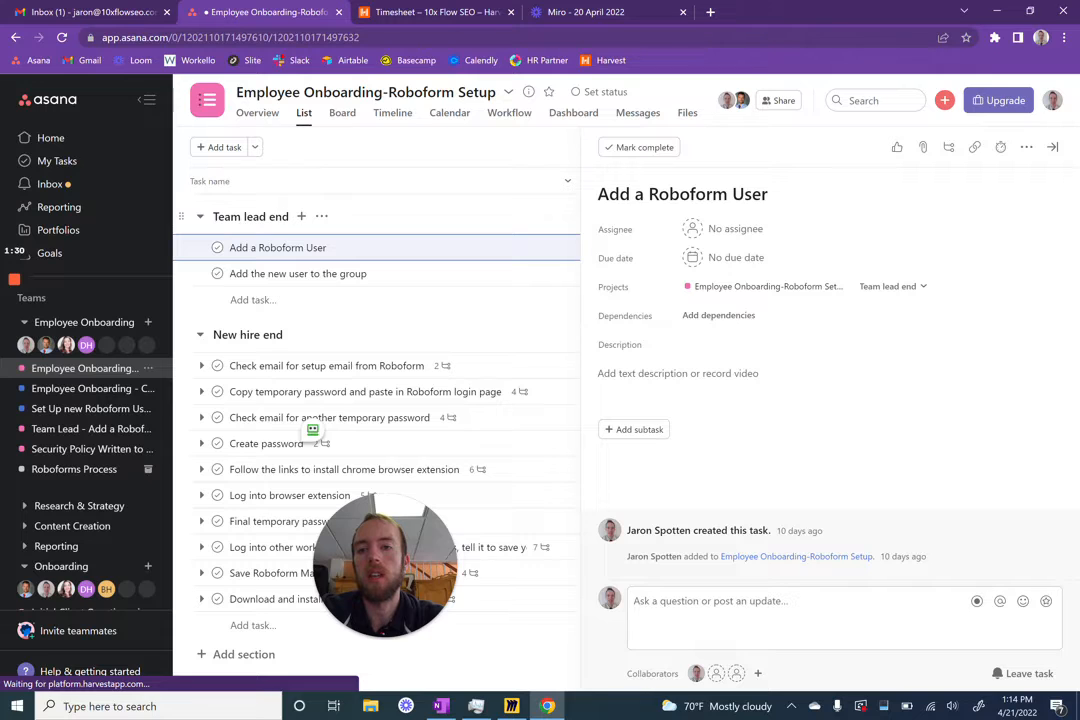
pyautogui.click(322, 217)
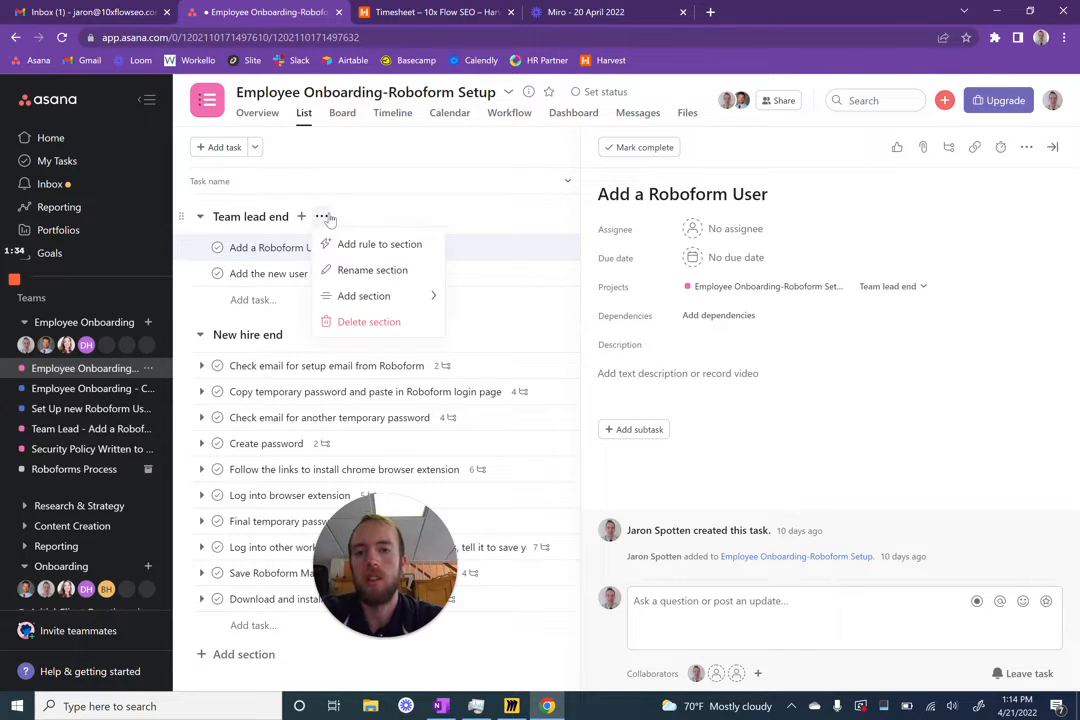
pyautogui.click(377, 321)
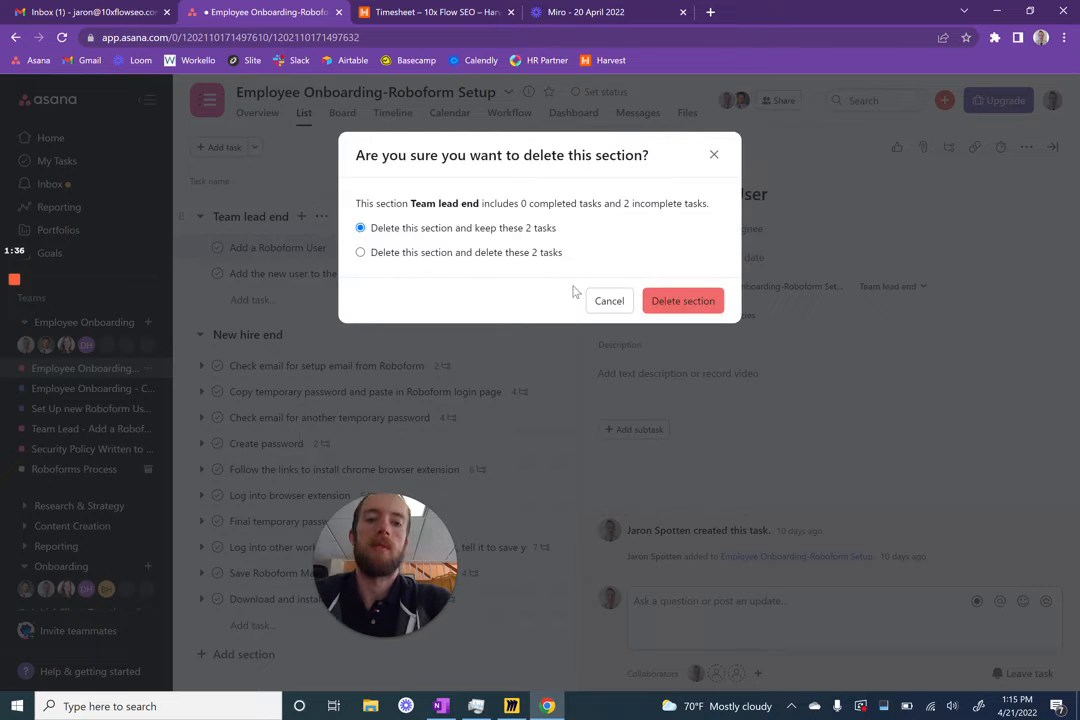
pyautogui.click(694, 305)
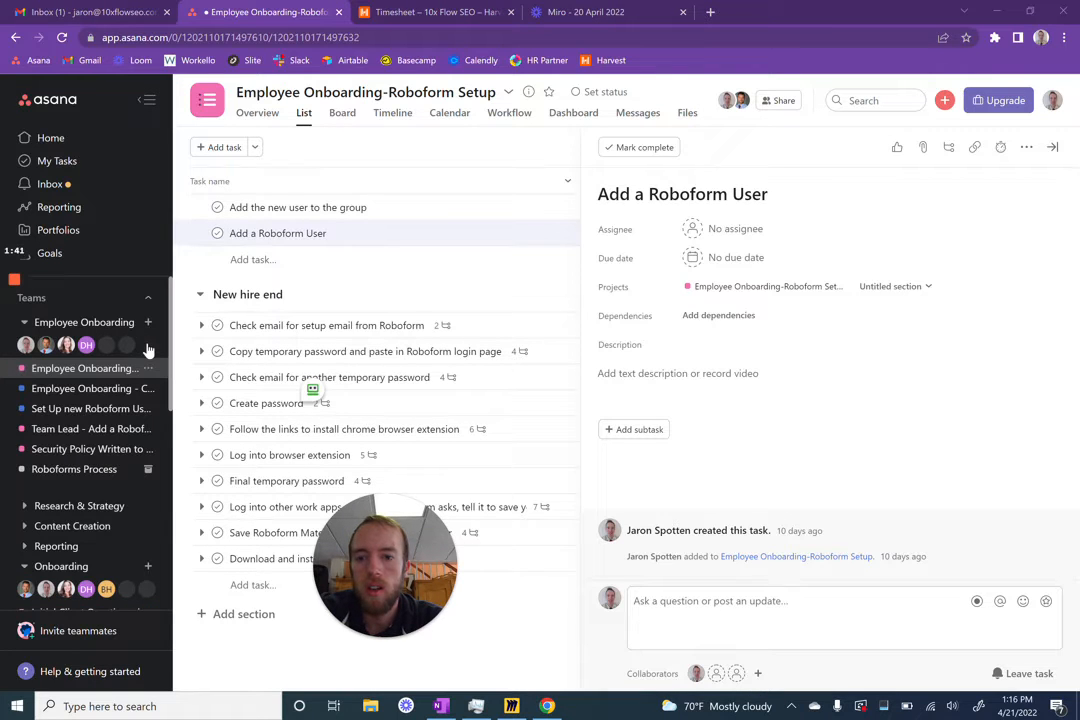
# - Open Asana in a new browser tab and place it directly after the Roboform Setup project's tab
pyautogui.moveTo(17, 297)
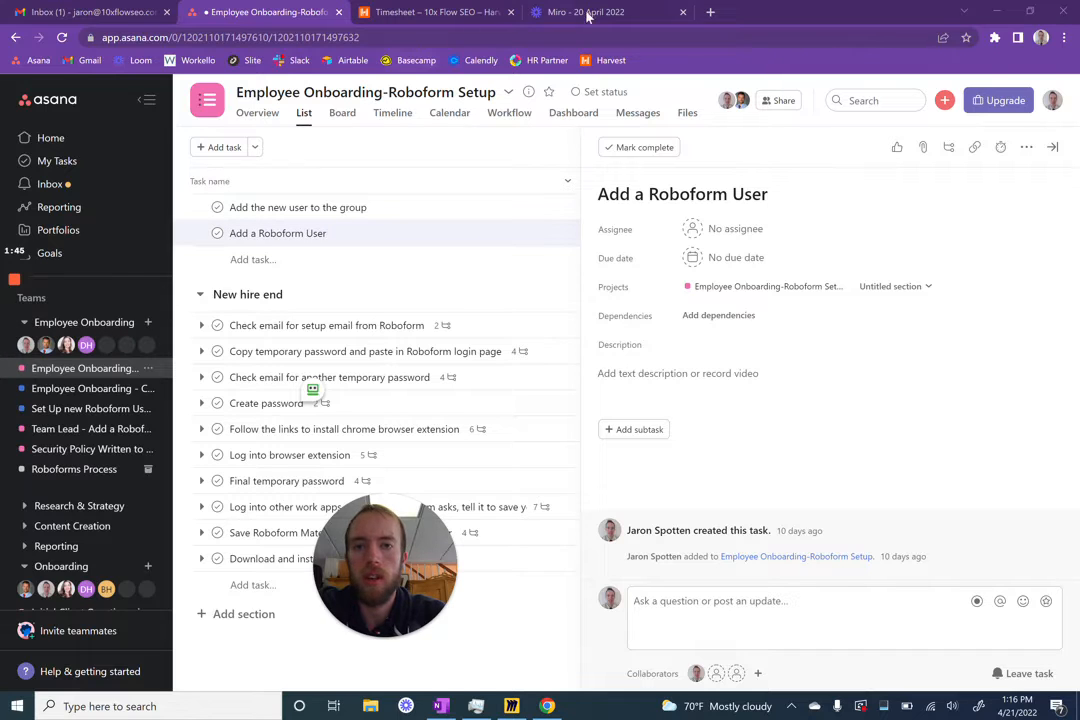
pyautogui.click(712, 14)
pyautogui.click(30, 60)
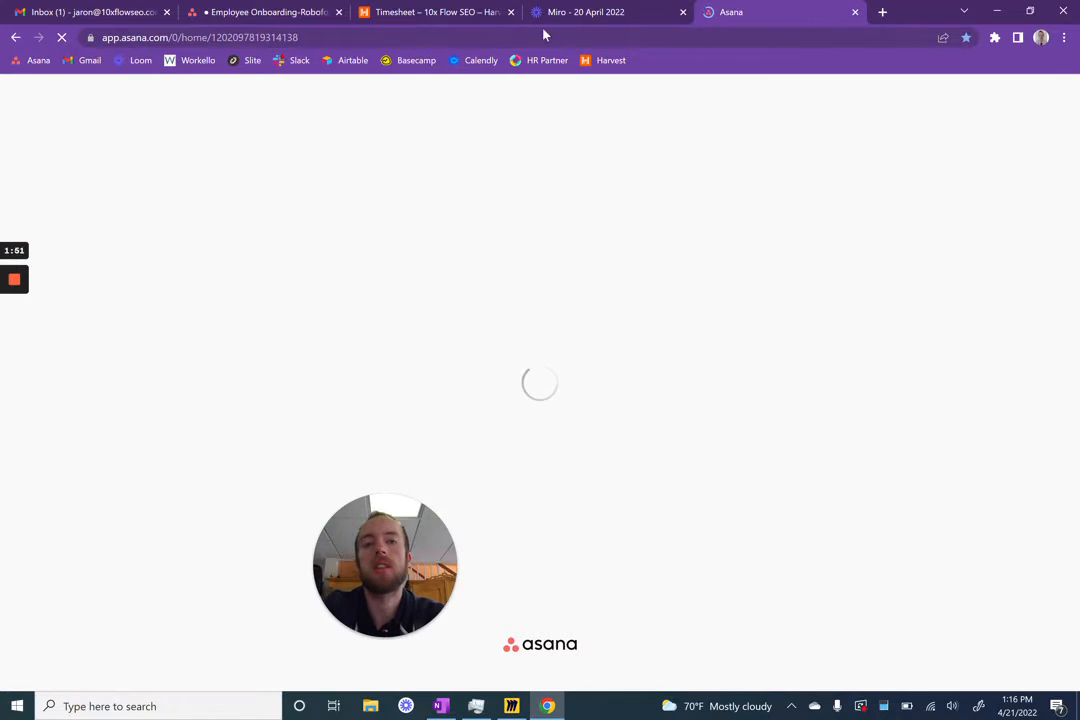
pyautogui.moveTo(730, 12); pyautogui.dragTo(452, 11)
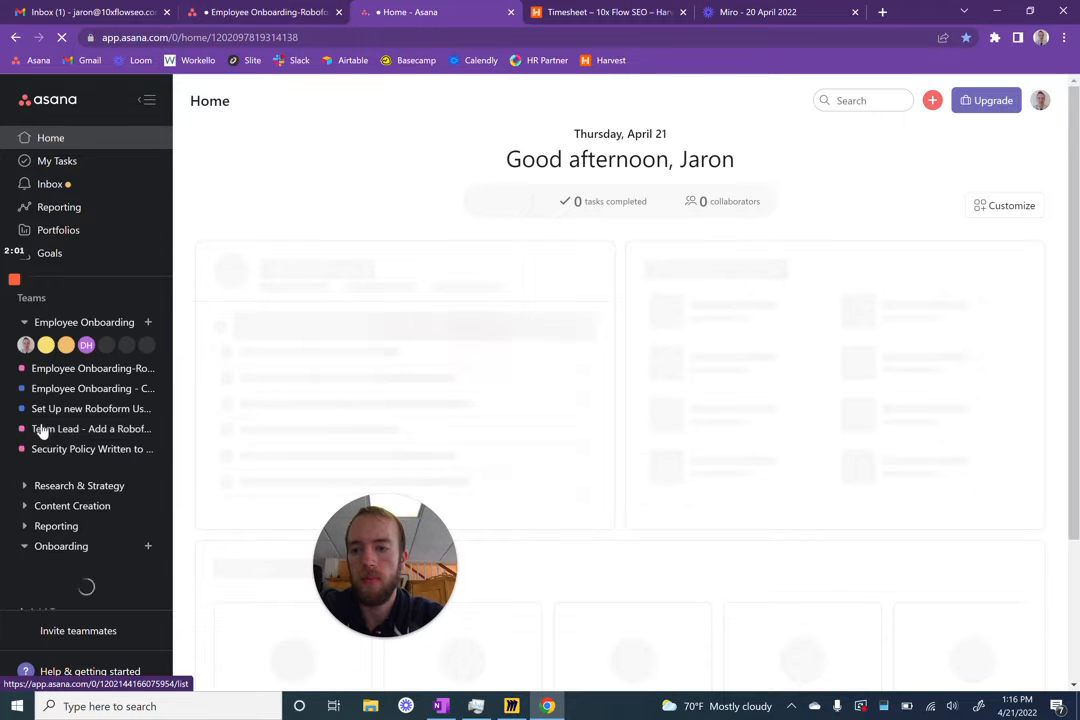
# - Open the Editing an Asana Project project in the Process Development team
pyautogui.scroll(-2, 40, 431)
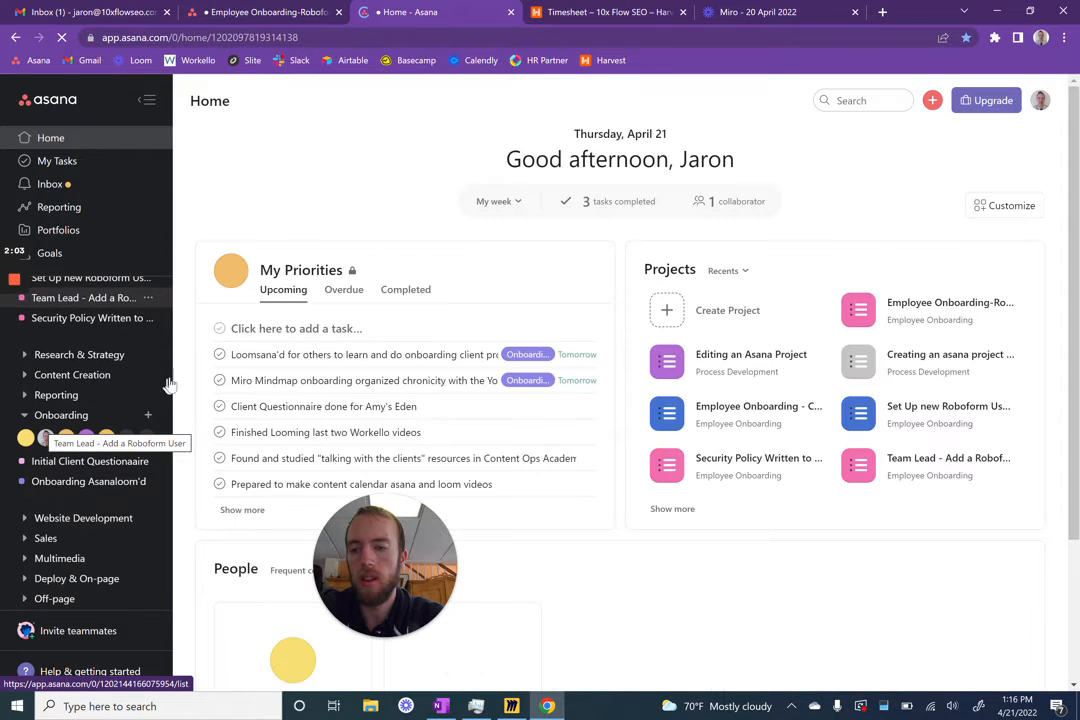
pyautogui.scroll(-3, 68, 552)
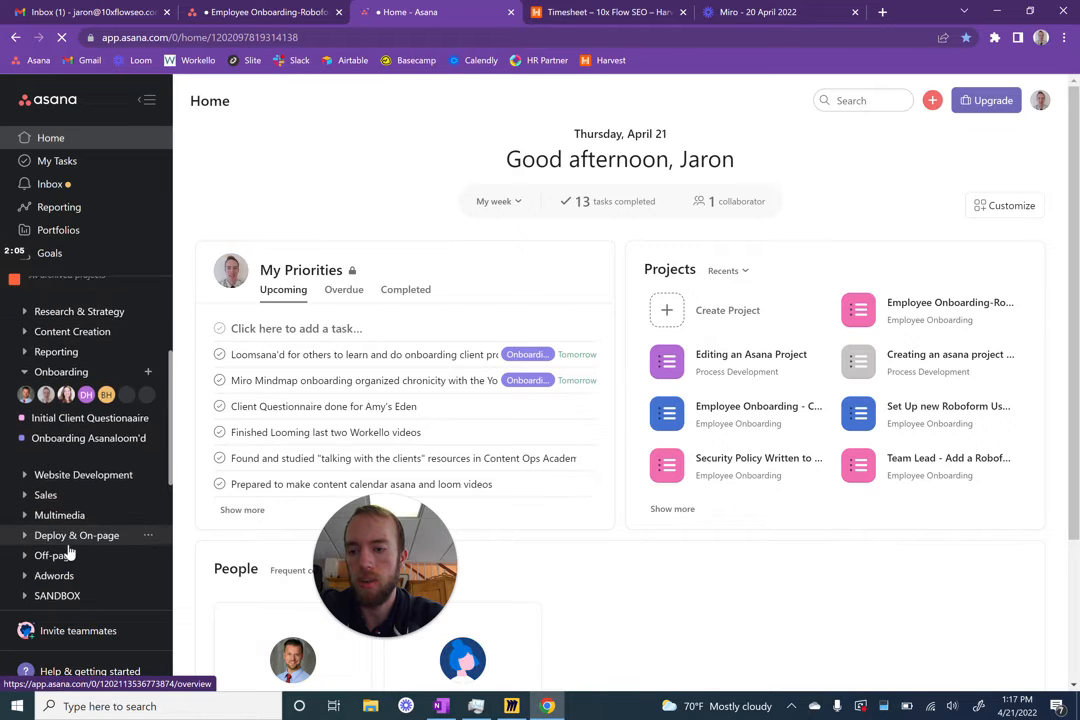
pyautogui.scroll(-2, 45, 565)
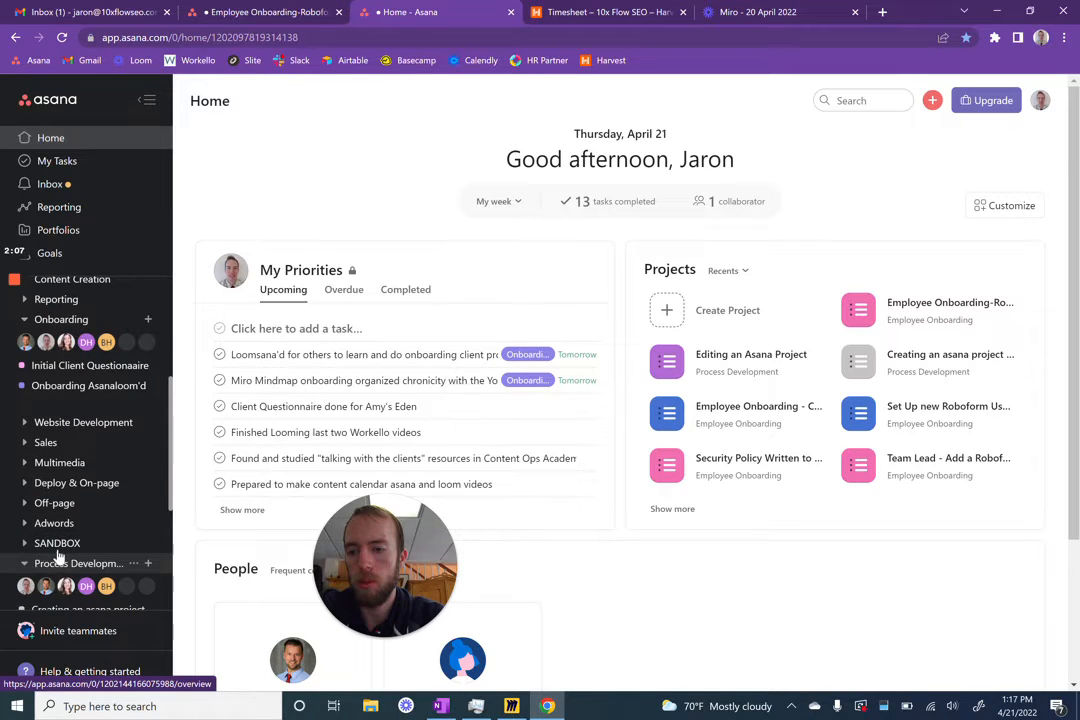
pyautogui.click(77, 566)
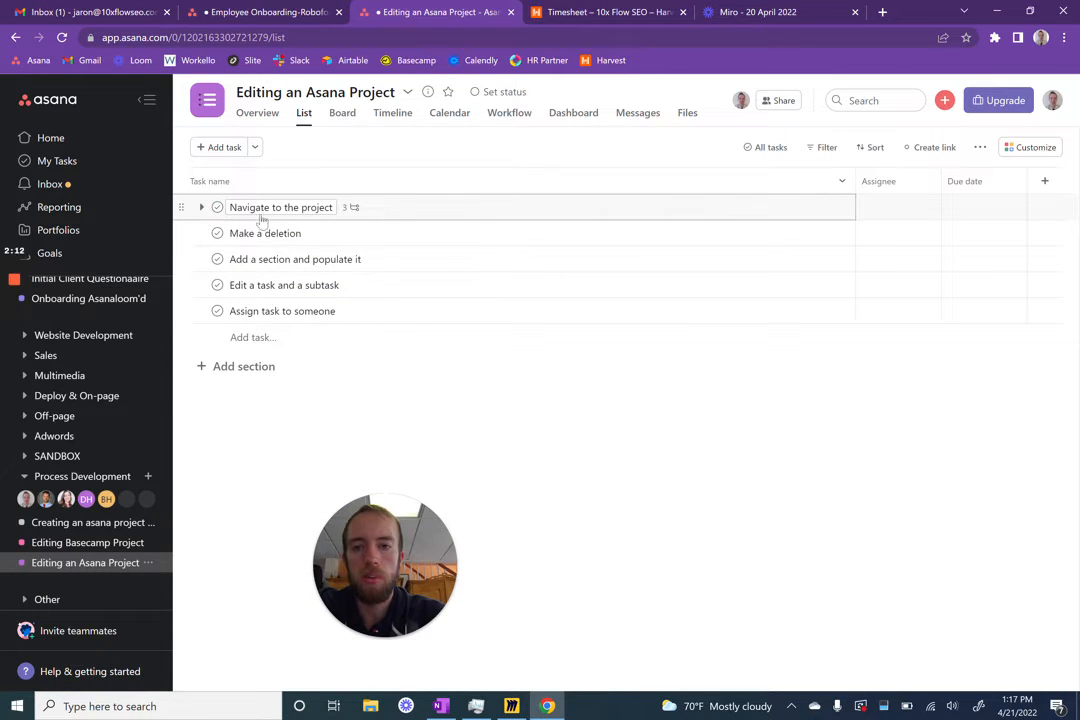
# - Mark the Navigate to the project task with its three subtasks and the Make a deletion task as complete
pyautogui.click(410, 212)
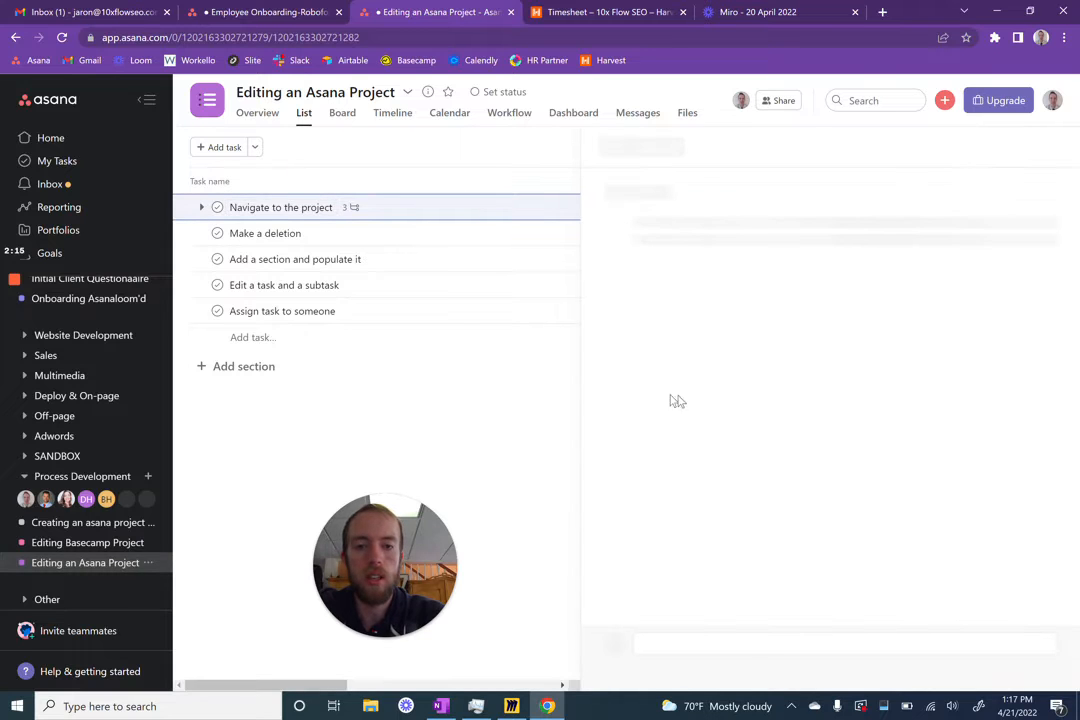
pyautogui.click(604, 453)
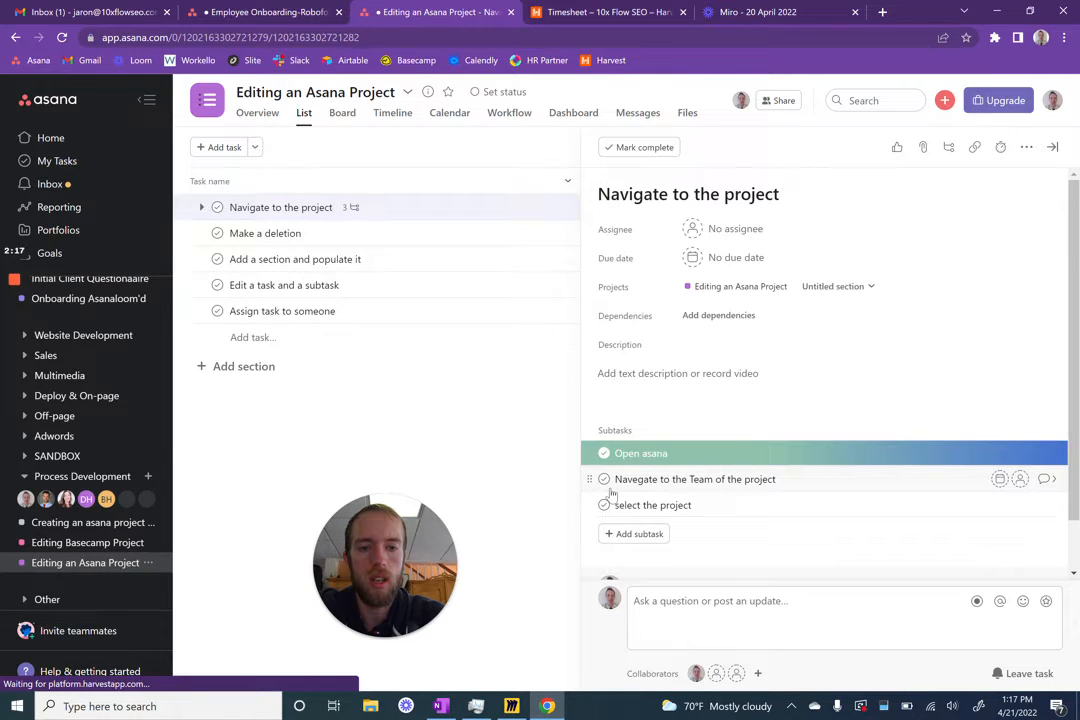
pyautogui.click(604, 479)
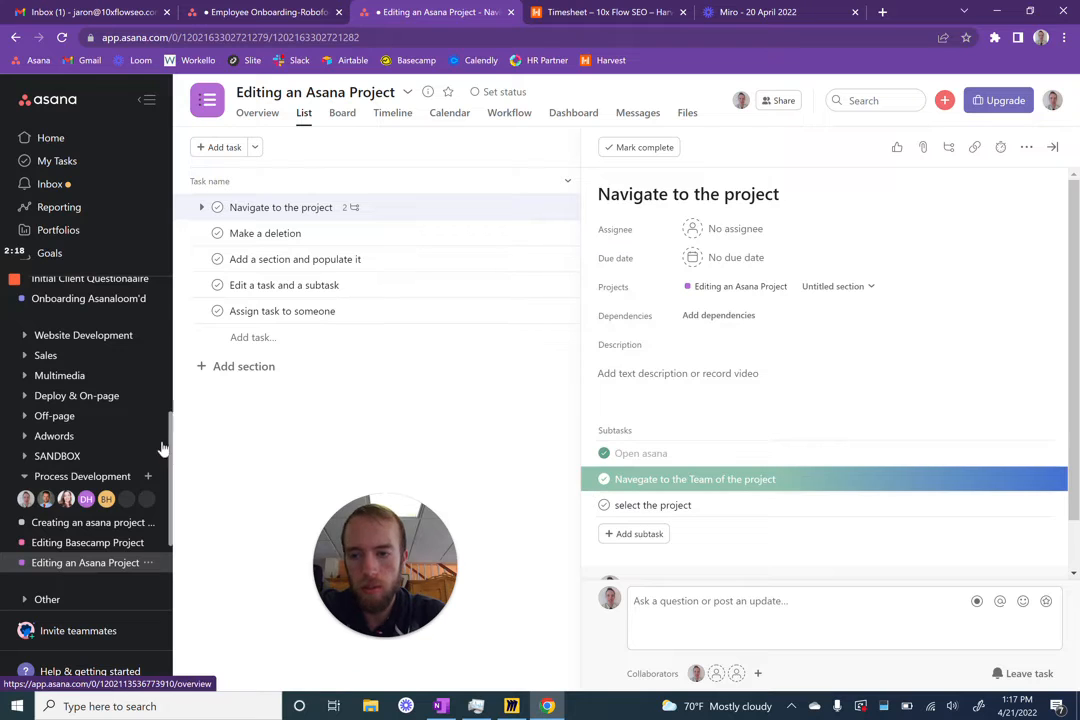
pyautogui.click(604, 506)
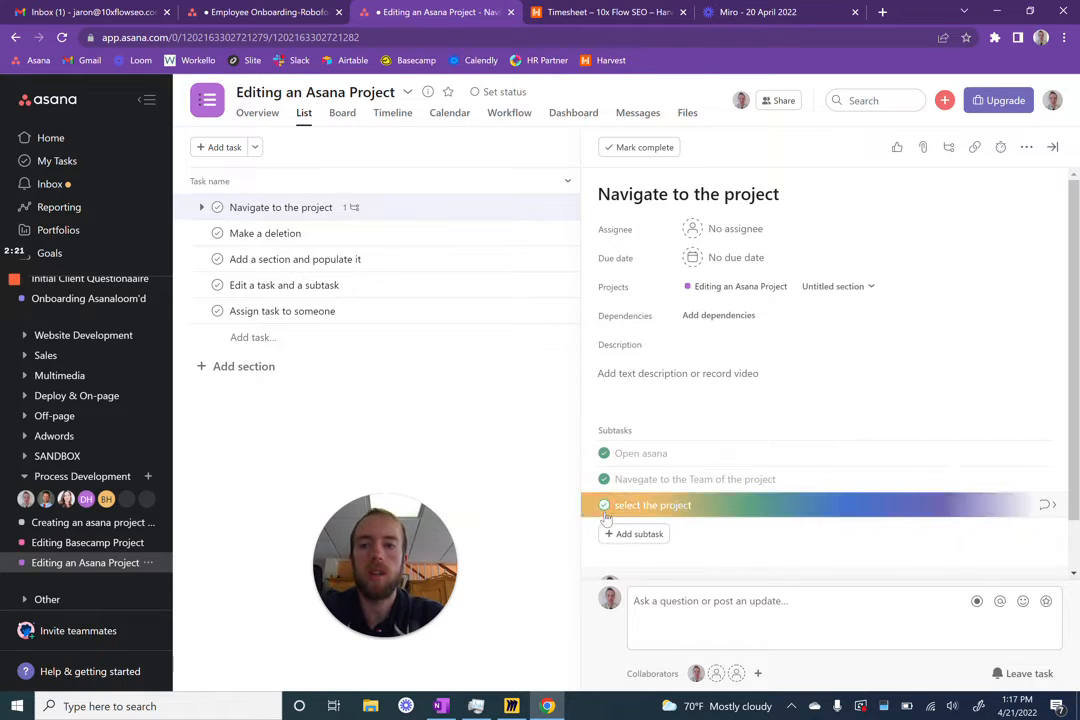
pyautogui.click(218, 207)
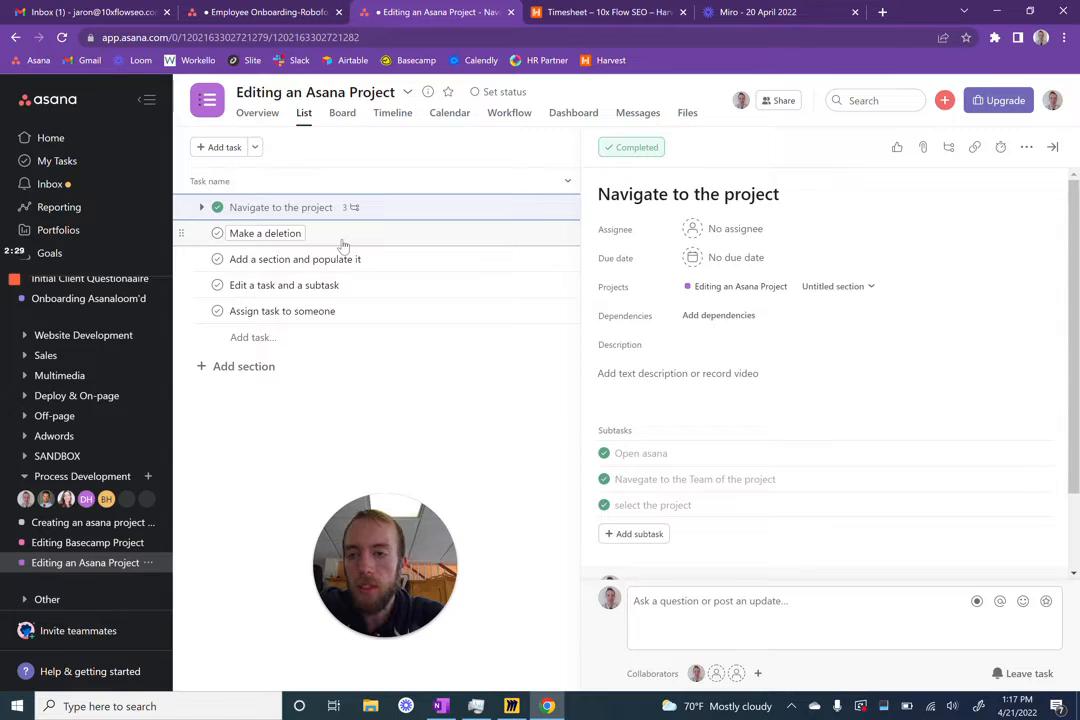
pyautogui.click(217, 234)
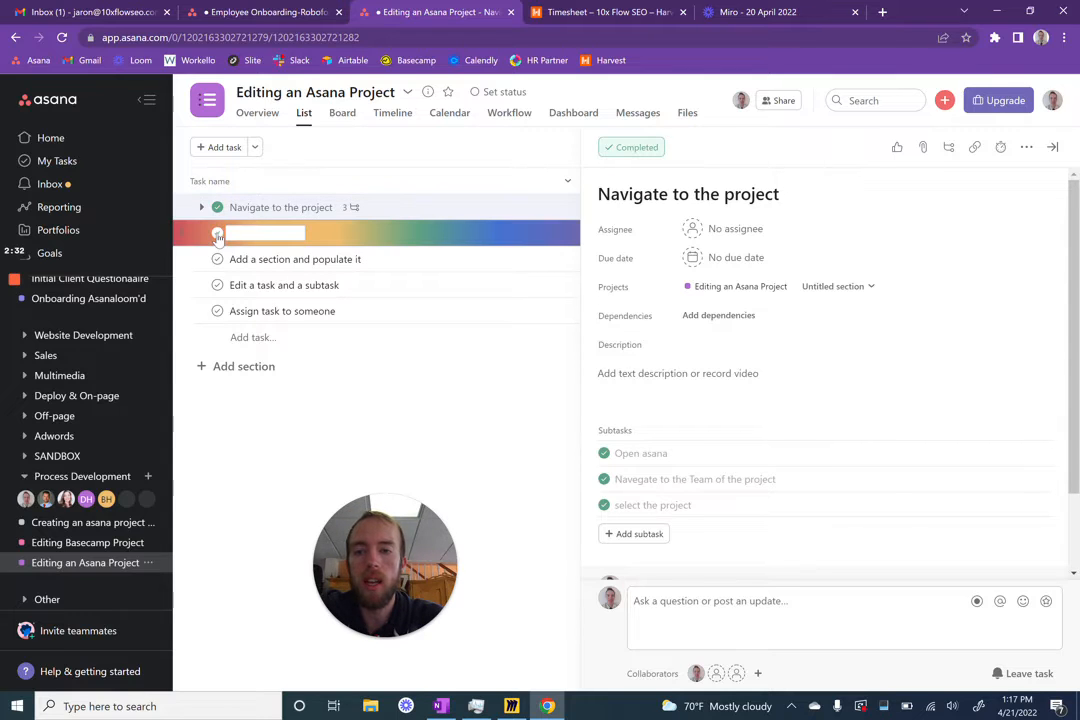
pyautogui.click(503, 389)
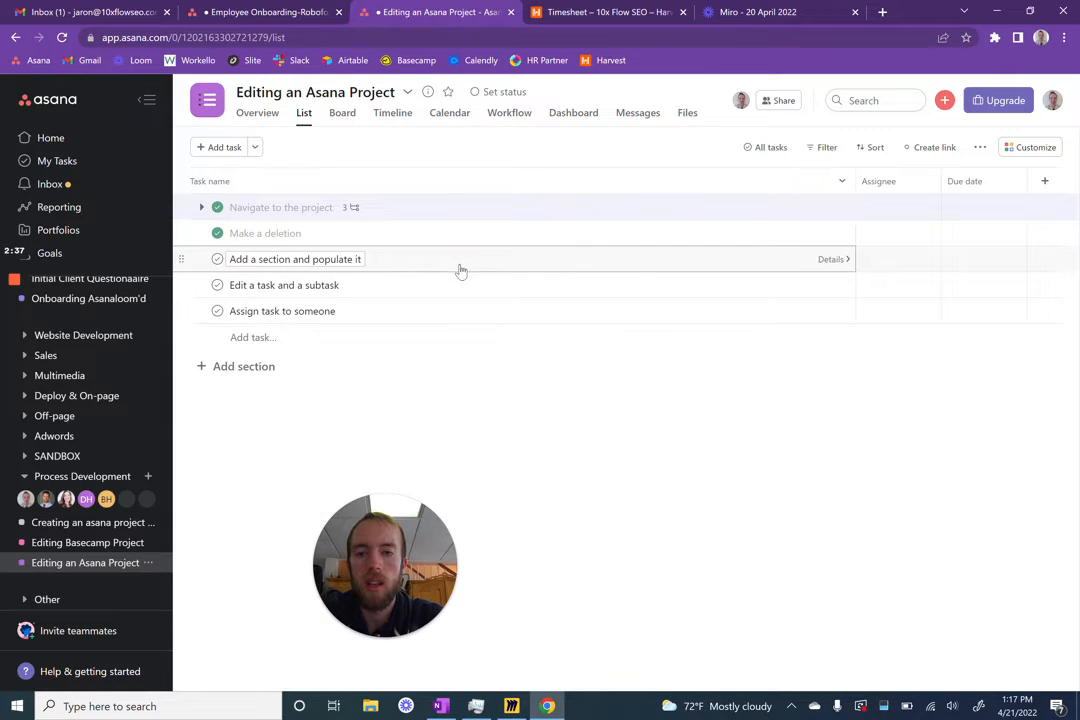
# - Delete the tasks Add the new user to the group and Add a Roboform User from the Employee Onboarding-Roboform Setup project
pyautogui.click(270, 10)
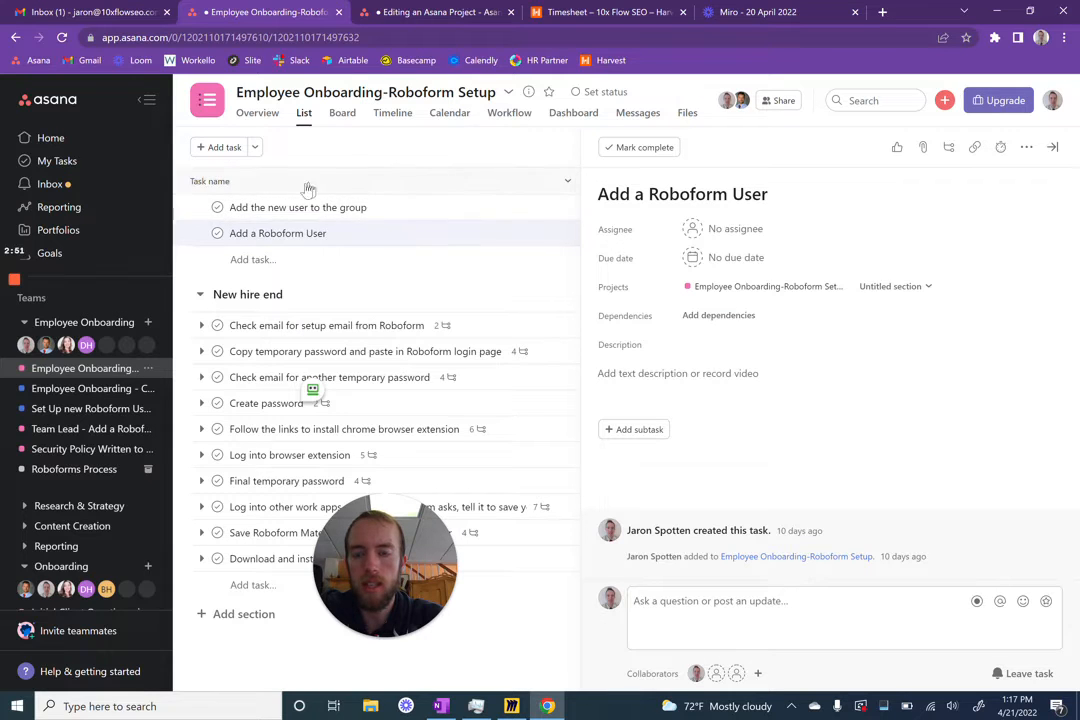
pyautogui.click(436, 213)
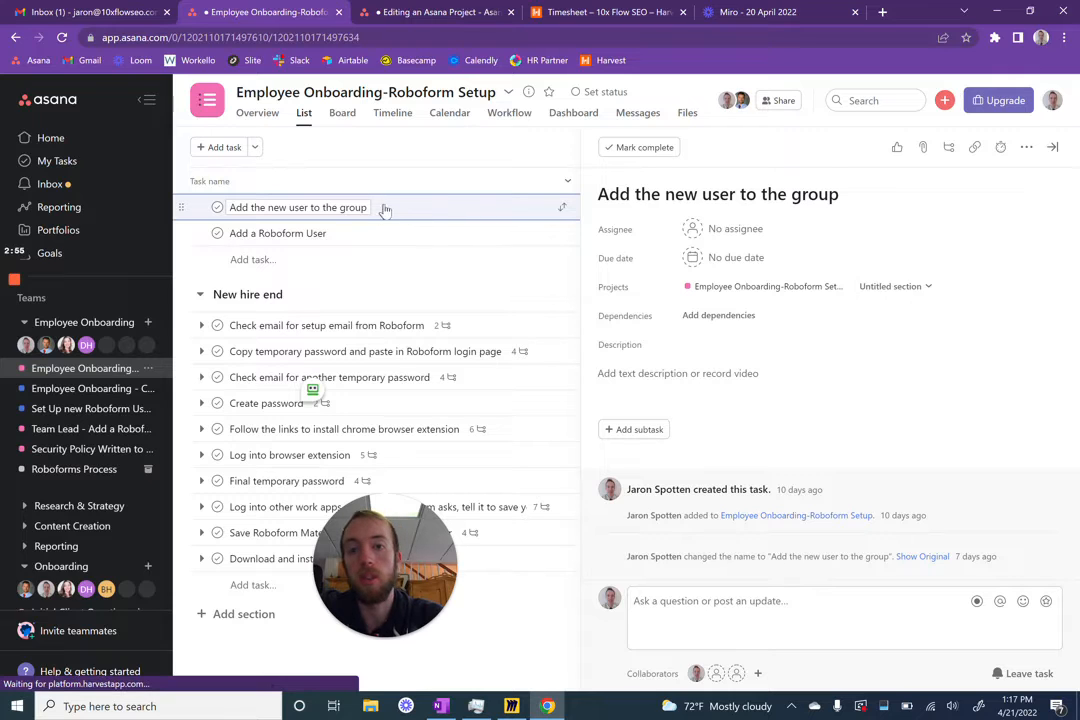
pyautogui.rightClick(389, 209)
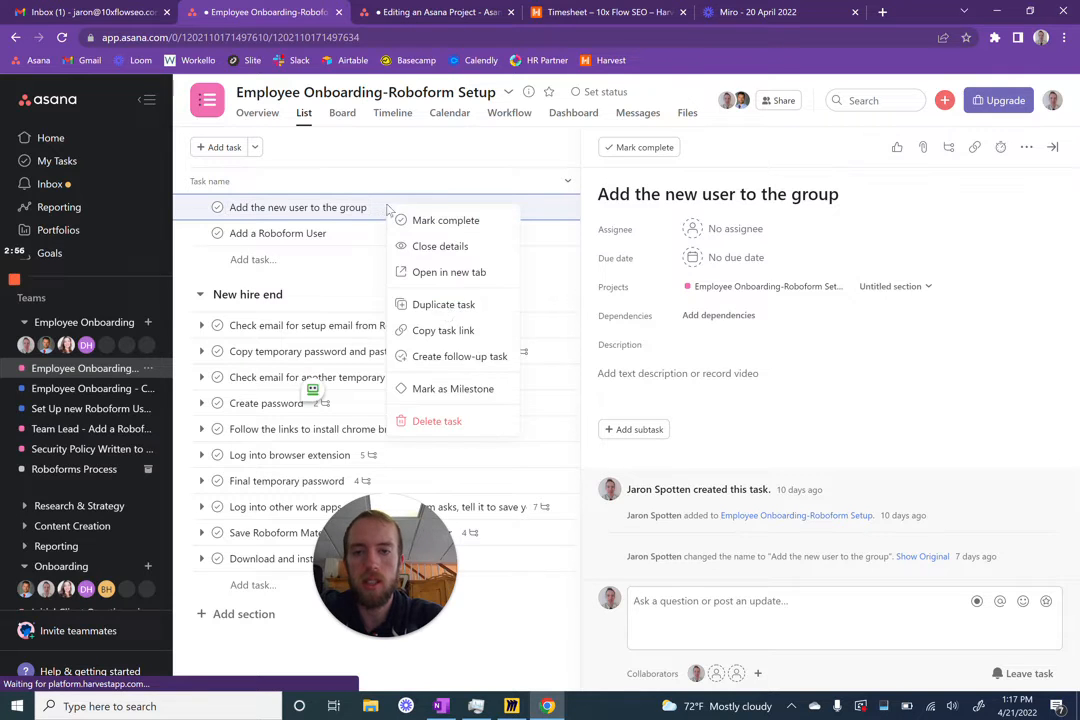
pyautogui.click(445, 421)
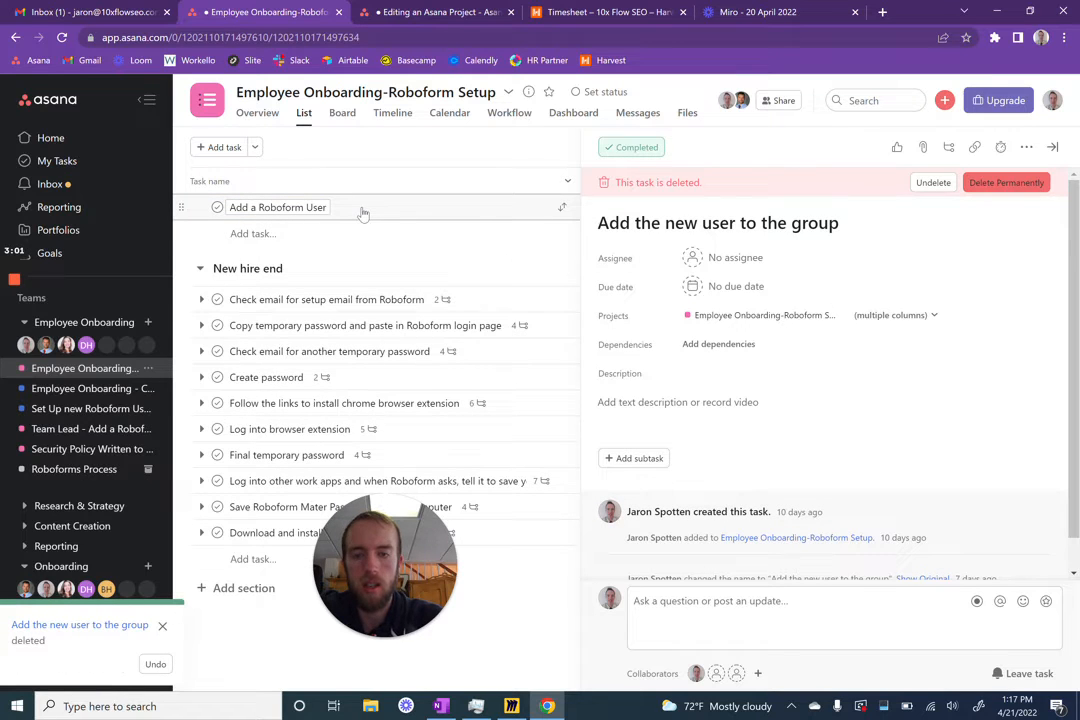
pyautogui.rightClick(363, 213)
pyautogui.click(415, 424)
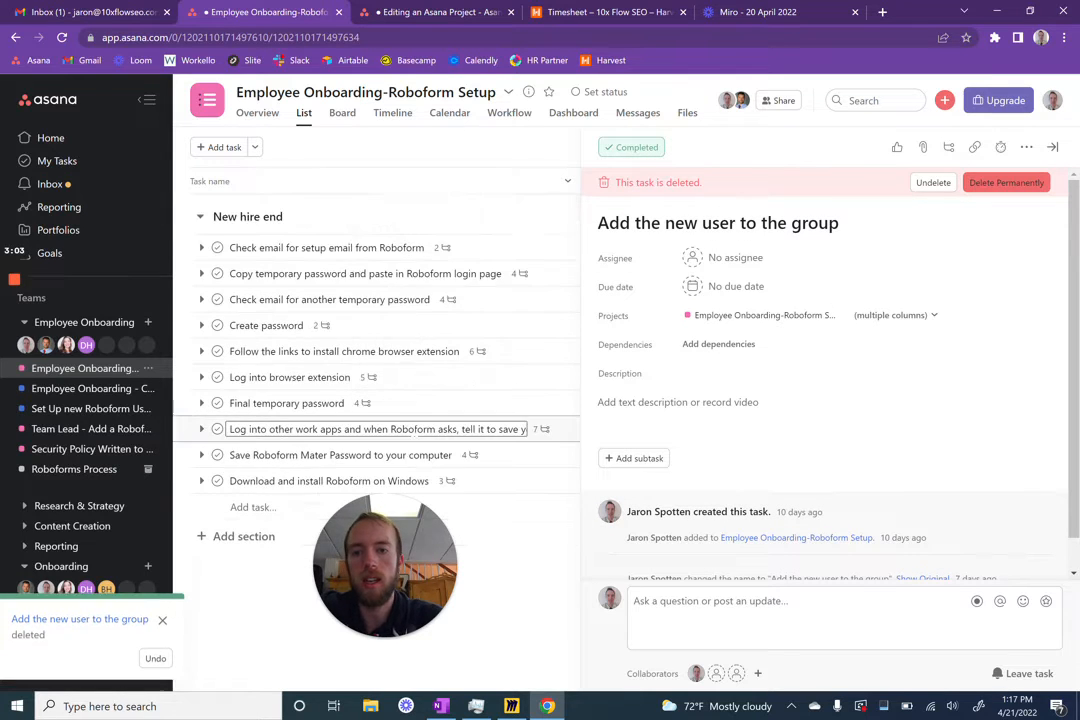
# - Rename the New hire end section as Roboform Setup
pyautogui.doubleClick(270, 217)
pyautogui.press('BackSpace')
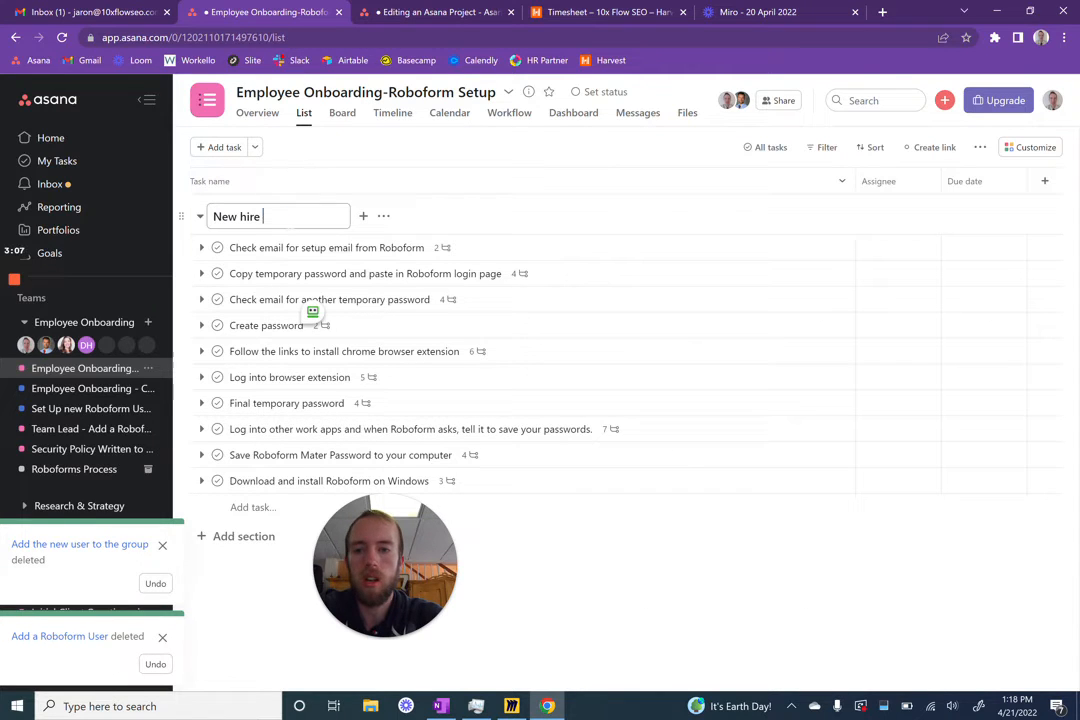
pyautogui.press('BackSpace')
pyautogui.press('BackSpace')
pyautogui.press('BackSpace')
pyautogui.press('BackSpace')
pyautogui.press('BackSpace')
pyautogui.press('BackSpace')
pyautogui.press('BackSpace')
pyautogui.press('BackSpace')
pyautogui.press('BackSpace')
pyautogui.write('Ro')
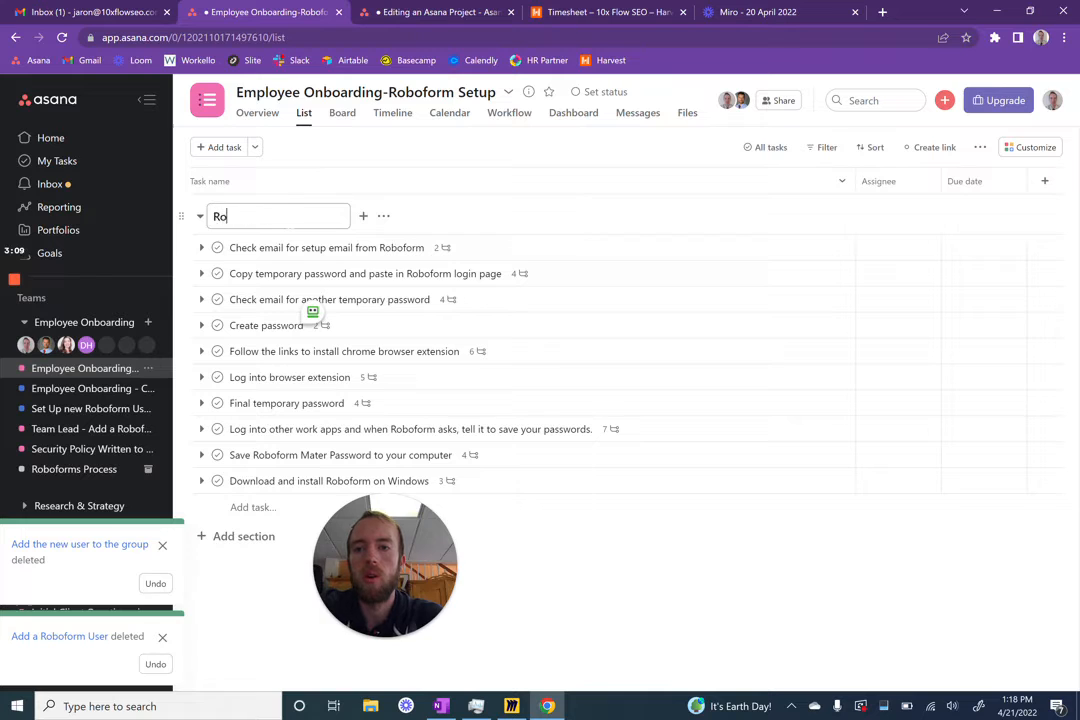
pyautogui.write('boform Setup')
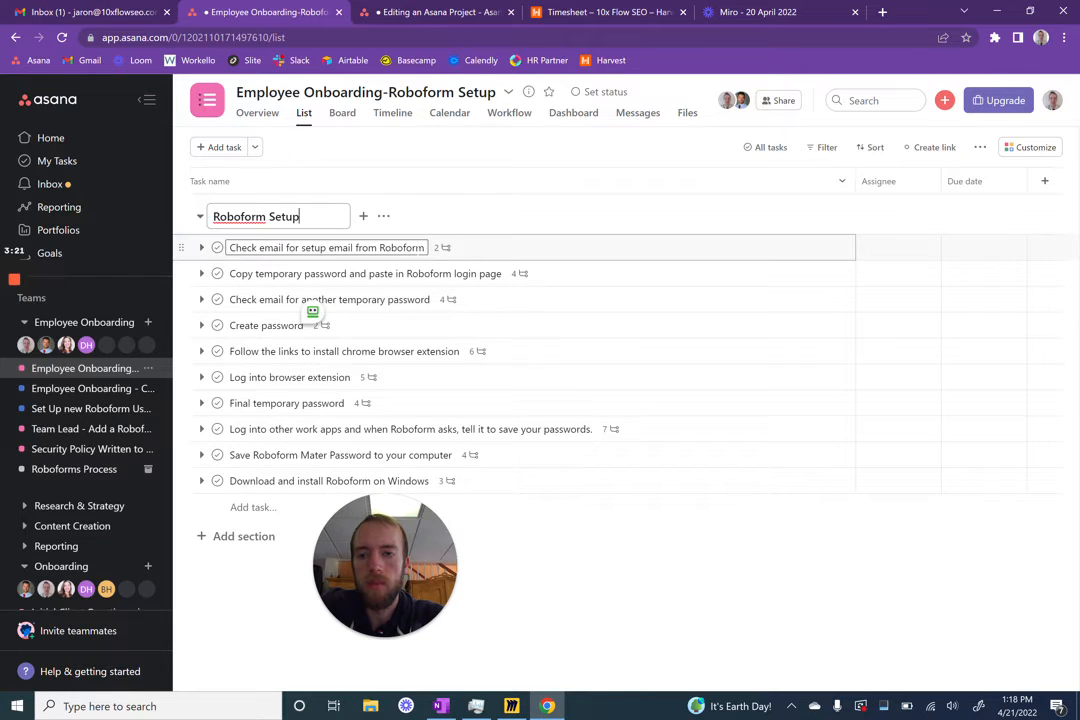
# - Add a new section named Email Template Setup below the Roboform Setup section
pyautogui.click(210, 540)
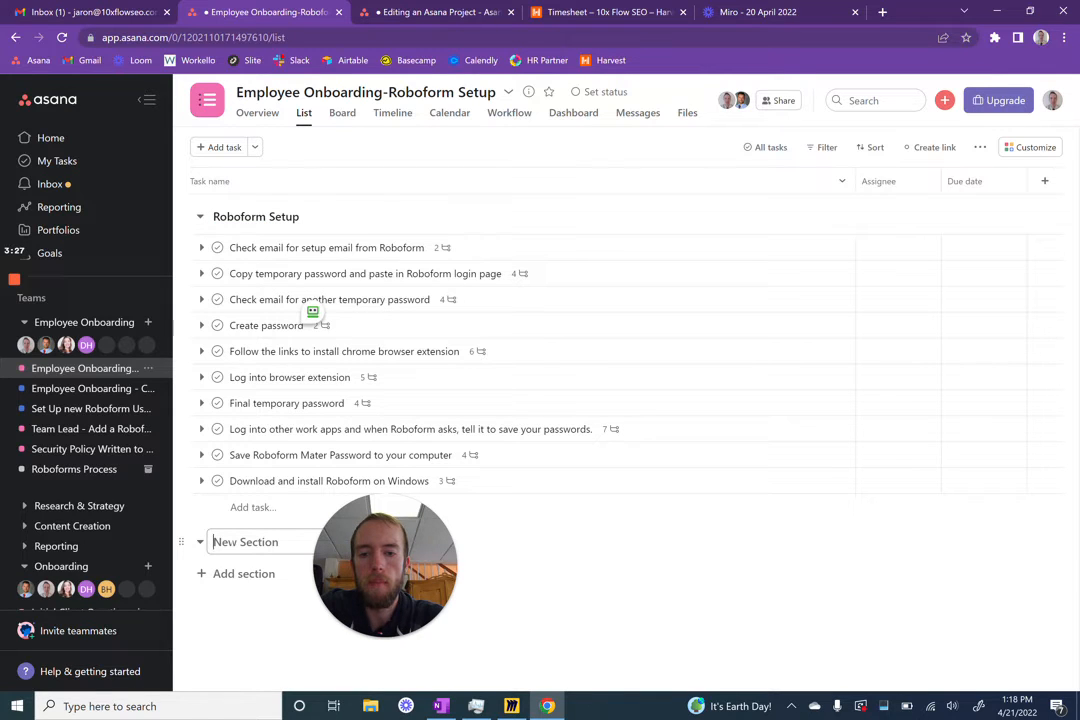
pyautogui.write('Email')
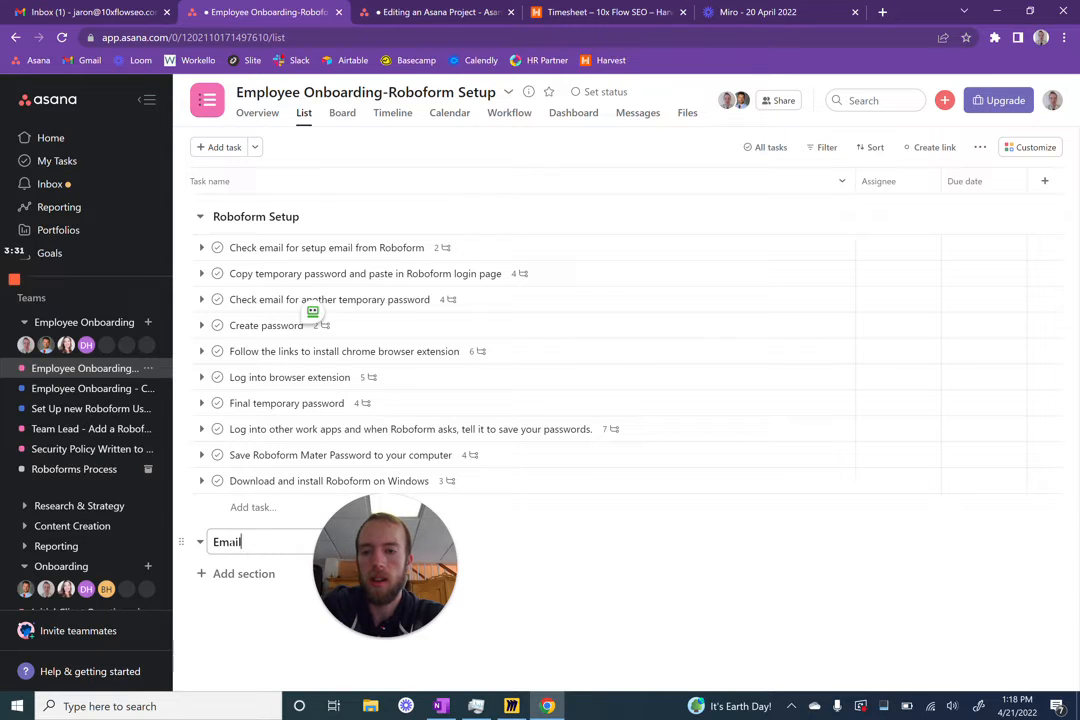
pyautogui.write(' Templa')
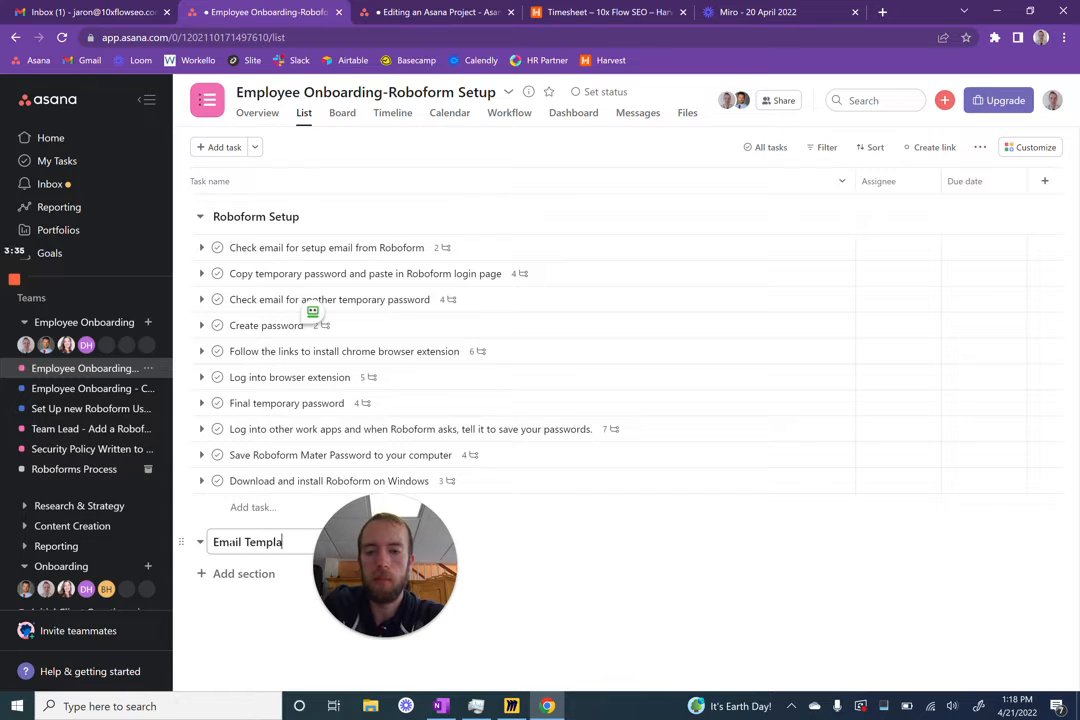
pyautogui.write('te Set')
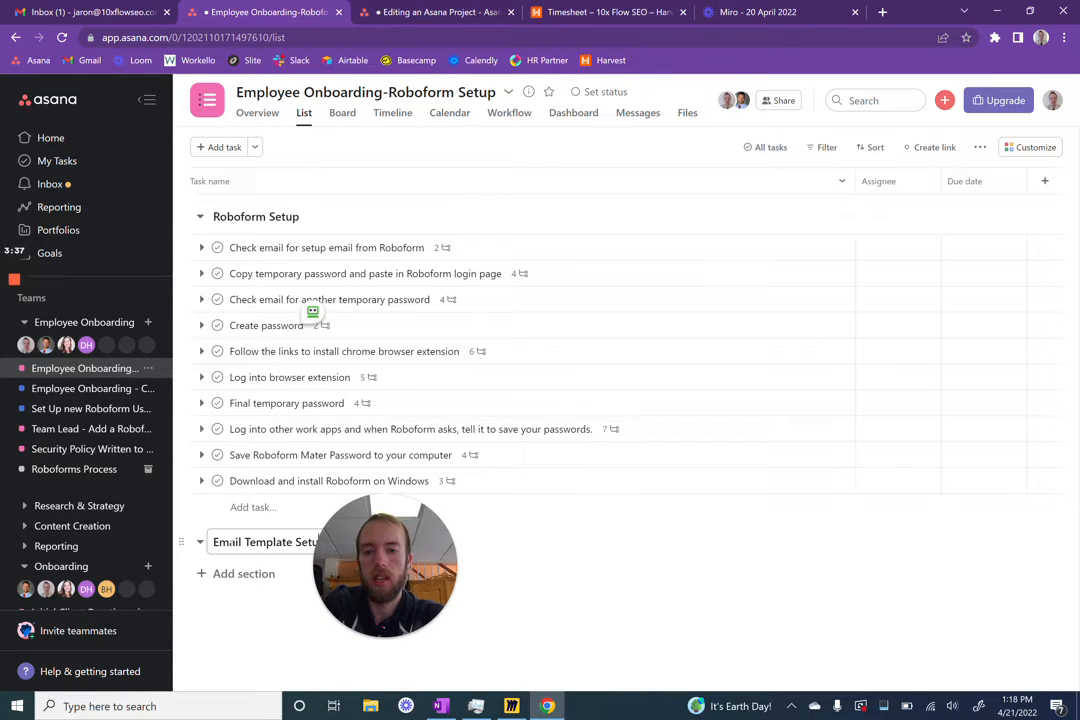
pyautogui.moveTo(391, 587); pyautogui.dragTo(912, 620)
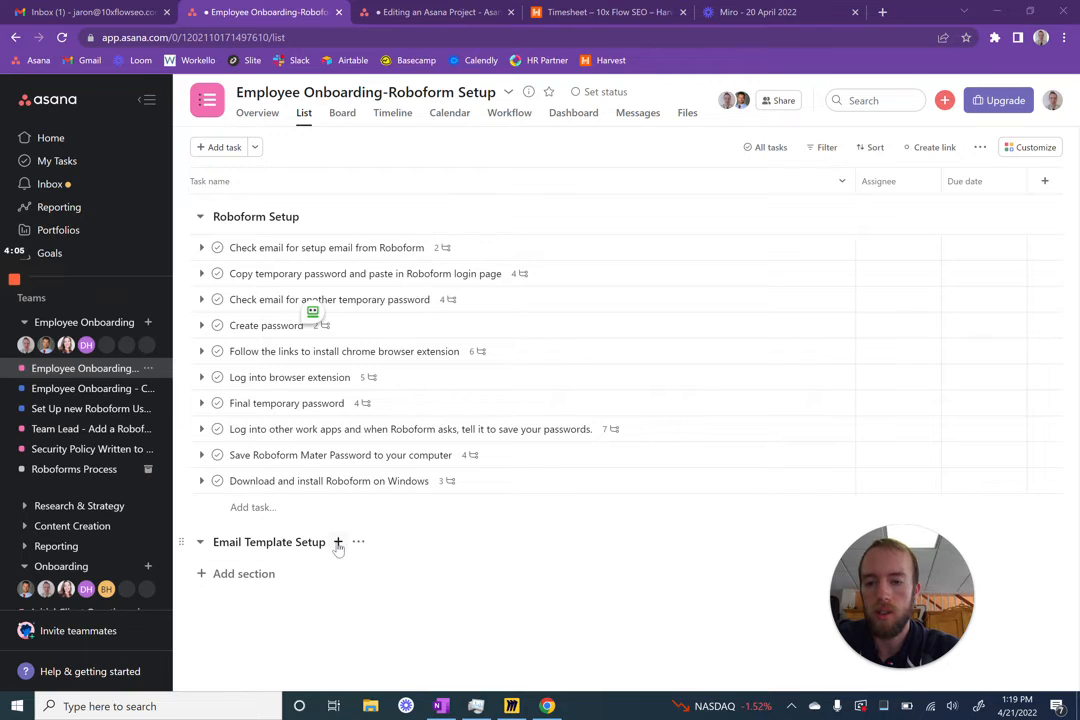
# - Open the Create gmail templates task in the Onboarding Asanaloom'd project
pyautogui.click(338, 546)
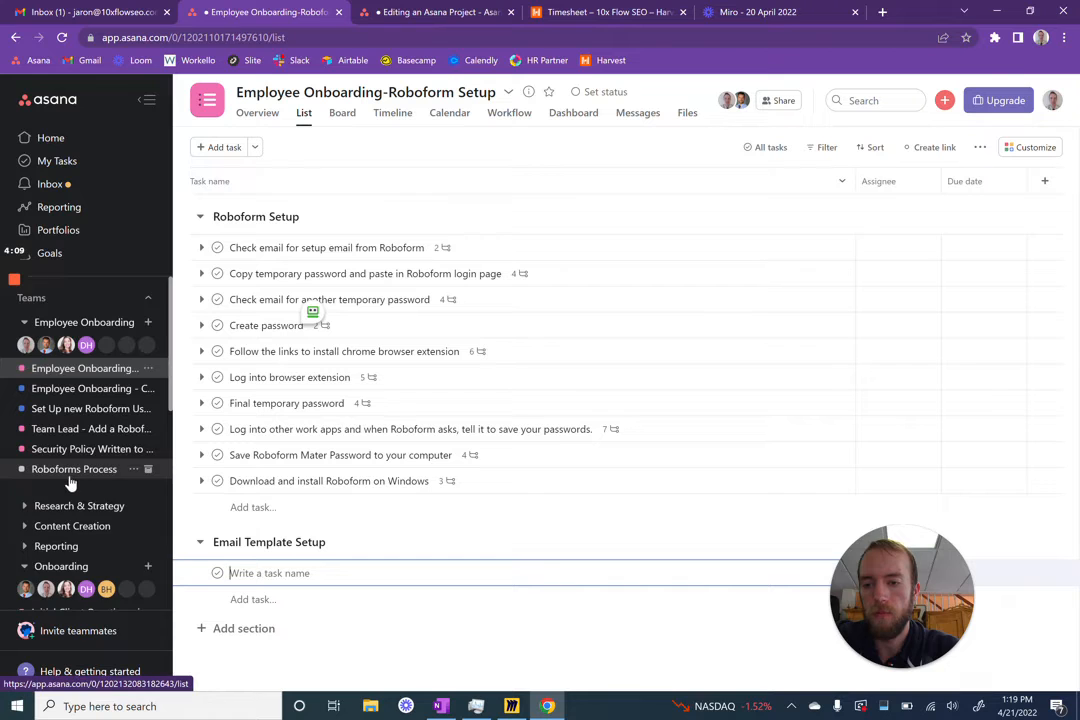
pyautogui.scroll(-1, 68, 482)
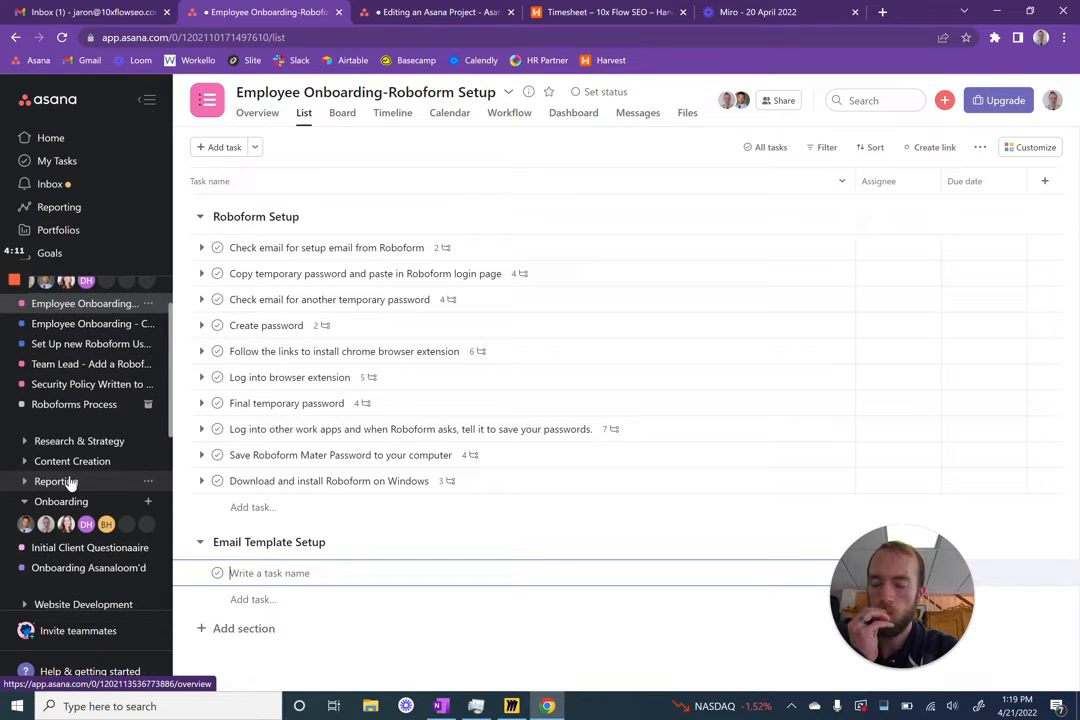
pyautogui.scroll(-3, 70, 483)
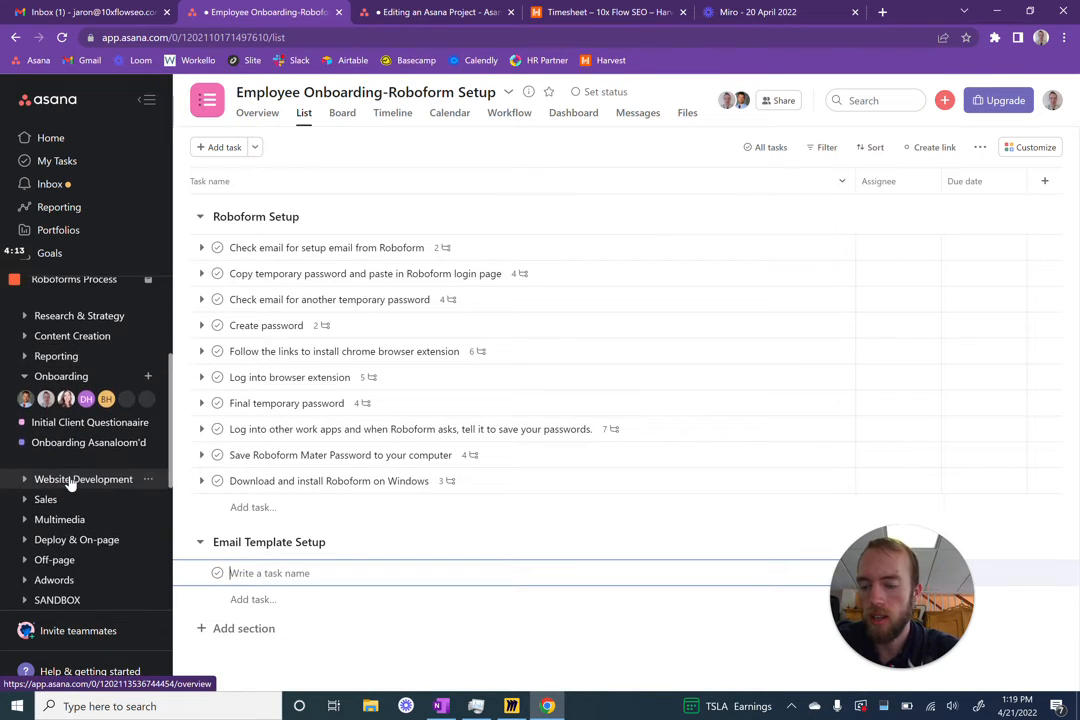
pyautogui.scroll(2, 70, 483)
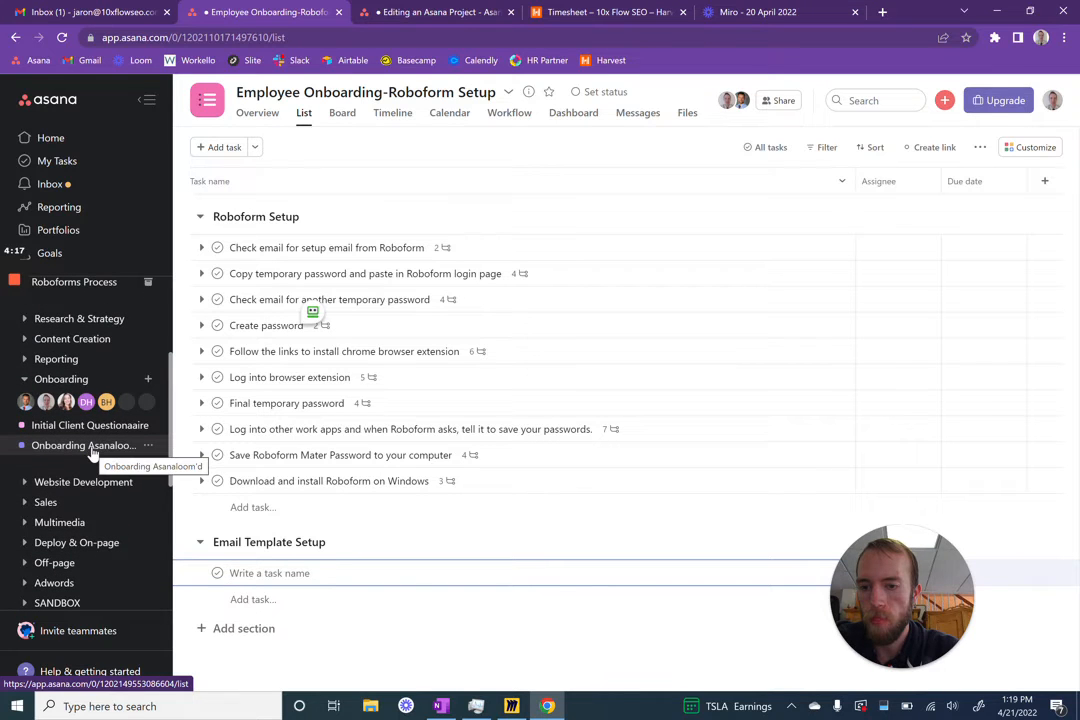
pyautogui.click(92, 448)
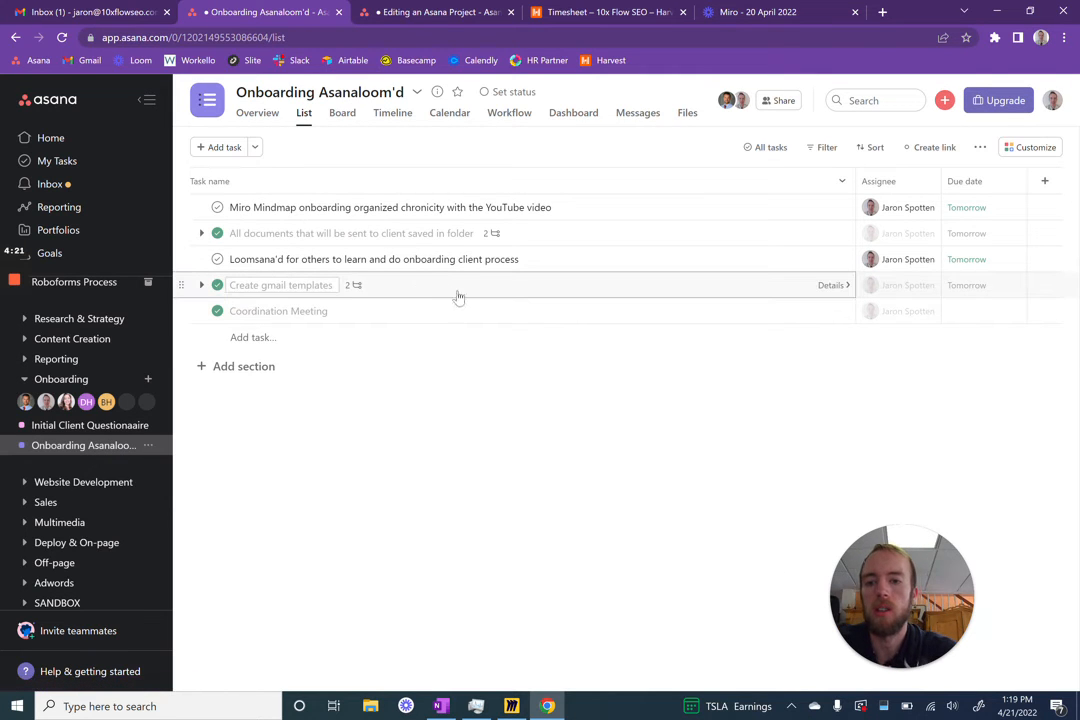
pyautogui.click(531, 282)
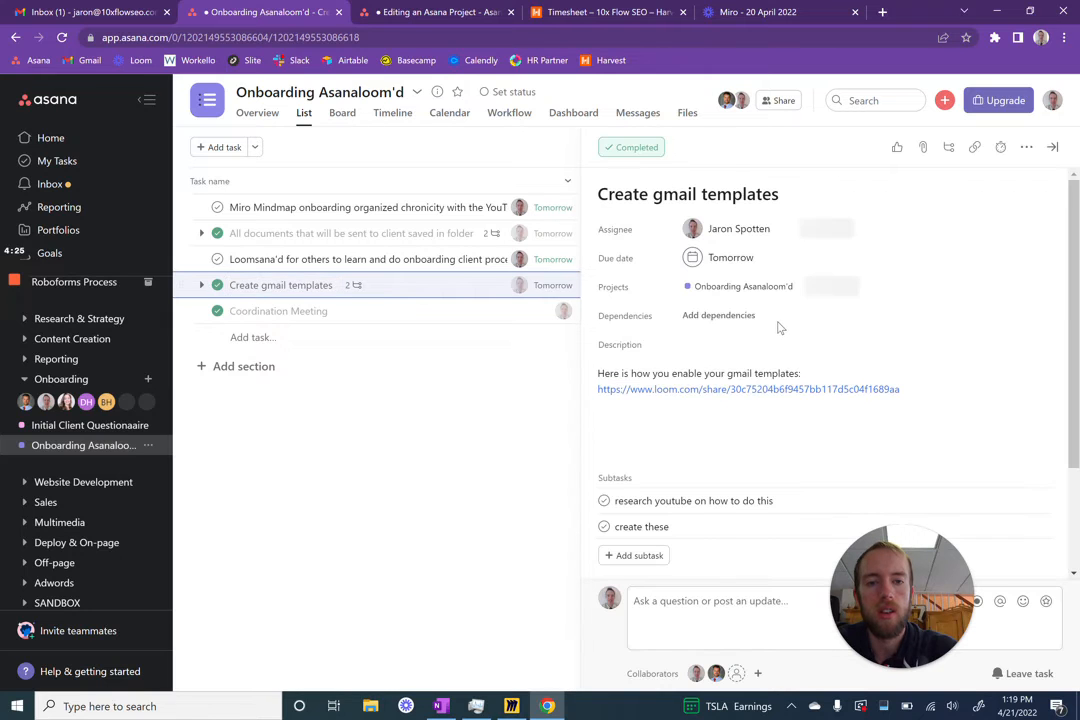
# - Copy the task's full description, including the line about enabling Gmail templates and its Loom link
pyautogui.click(716, 390)
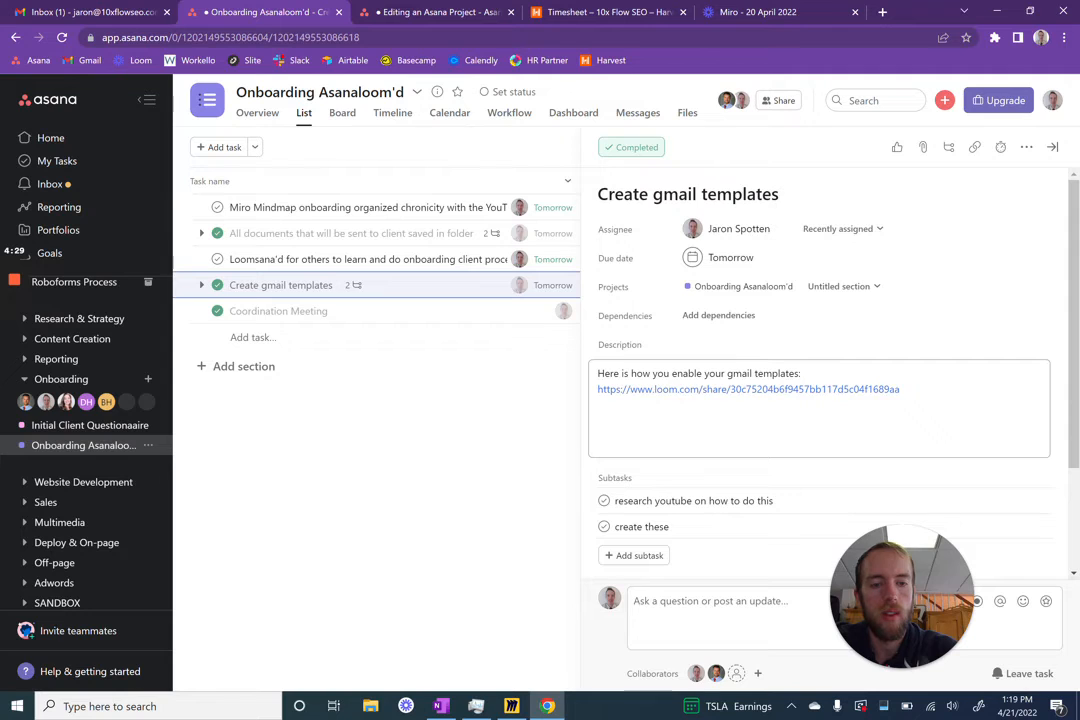
pyautogui.moveTo(900, 389); pyautogui.dragTo(597, 389)
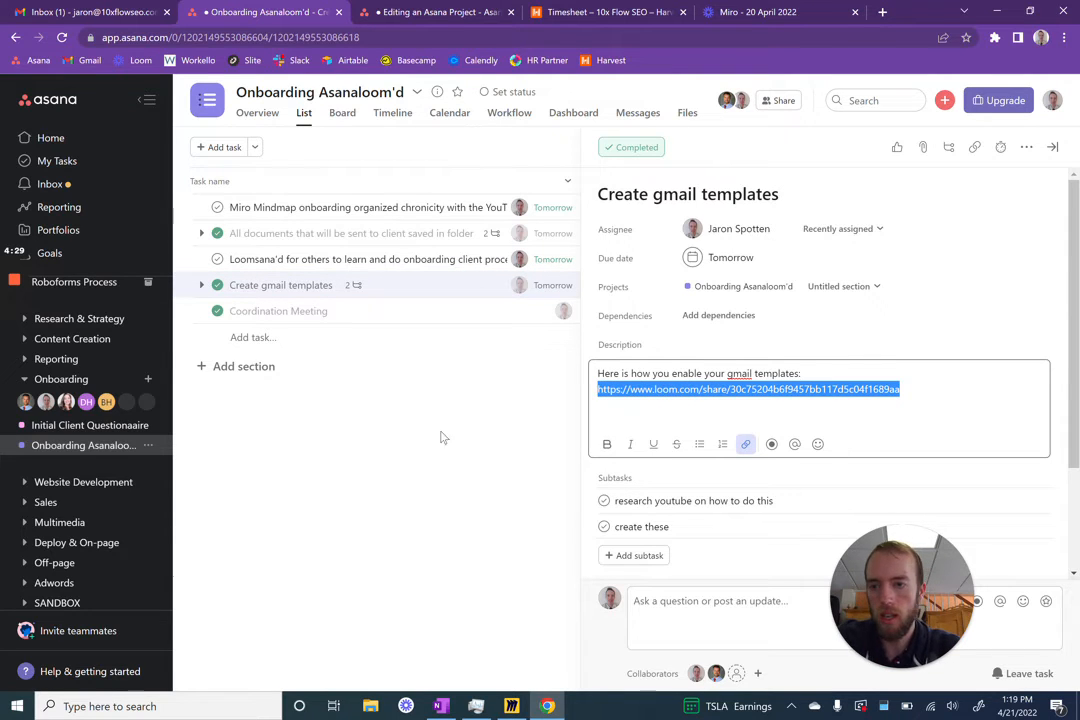
pyautogui.scroll(2, 80, 450)
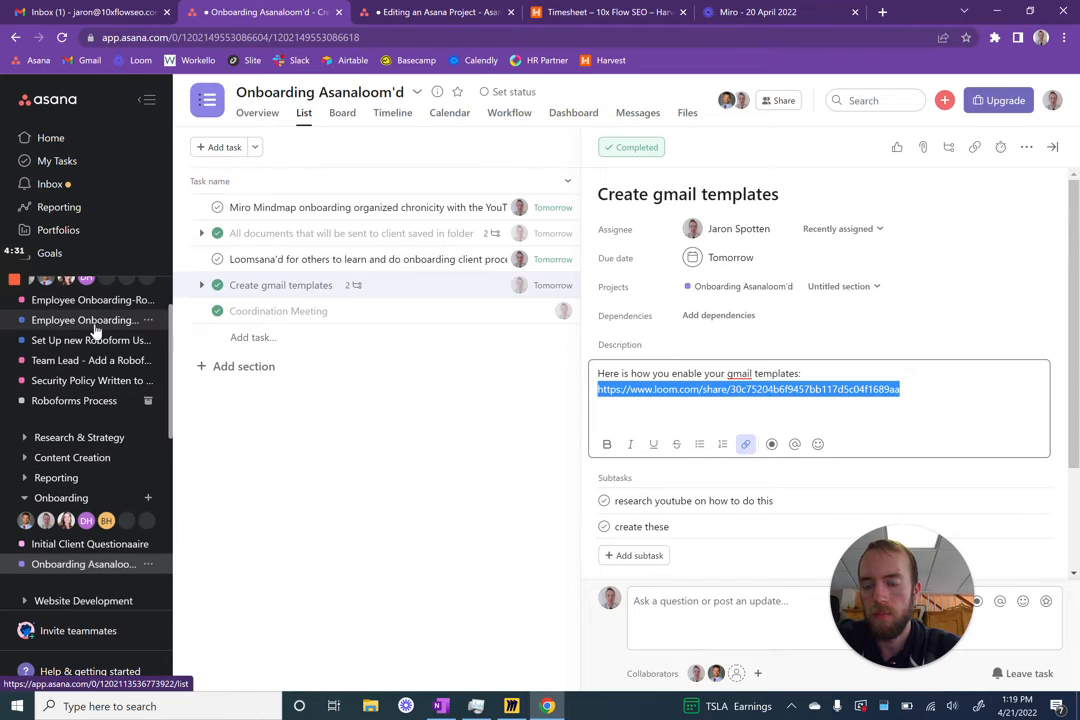
pyautogui.scroll(1, 95, 330)
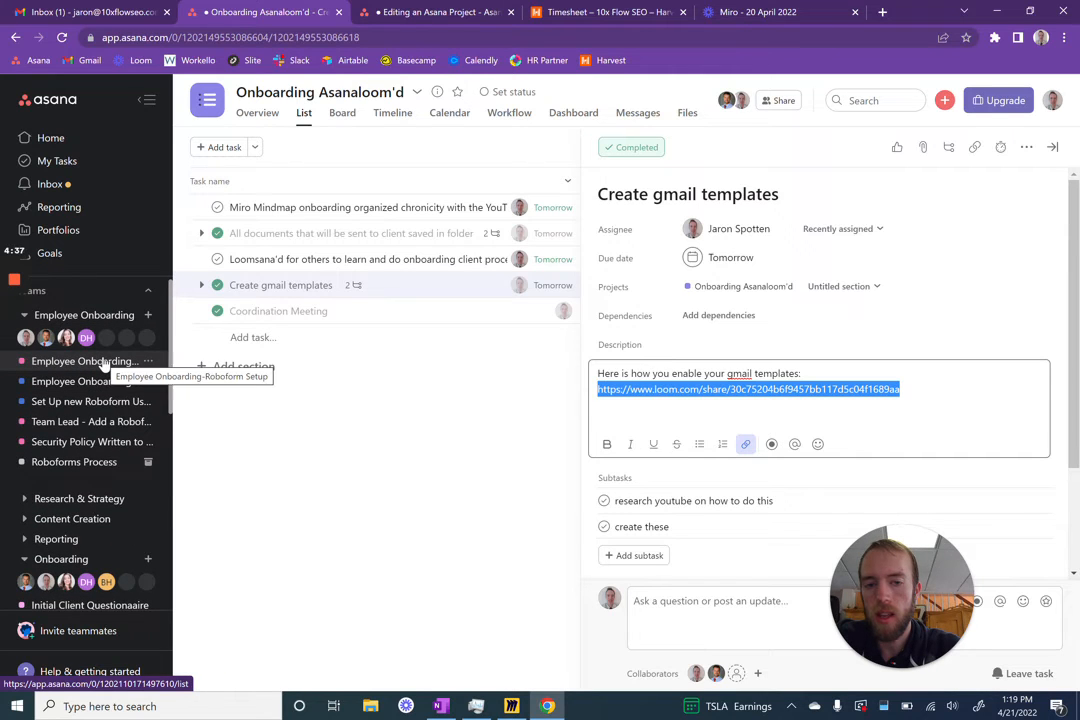
pyautogui.click(900, 389)
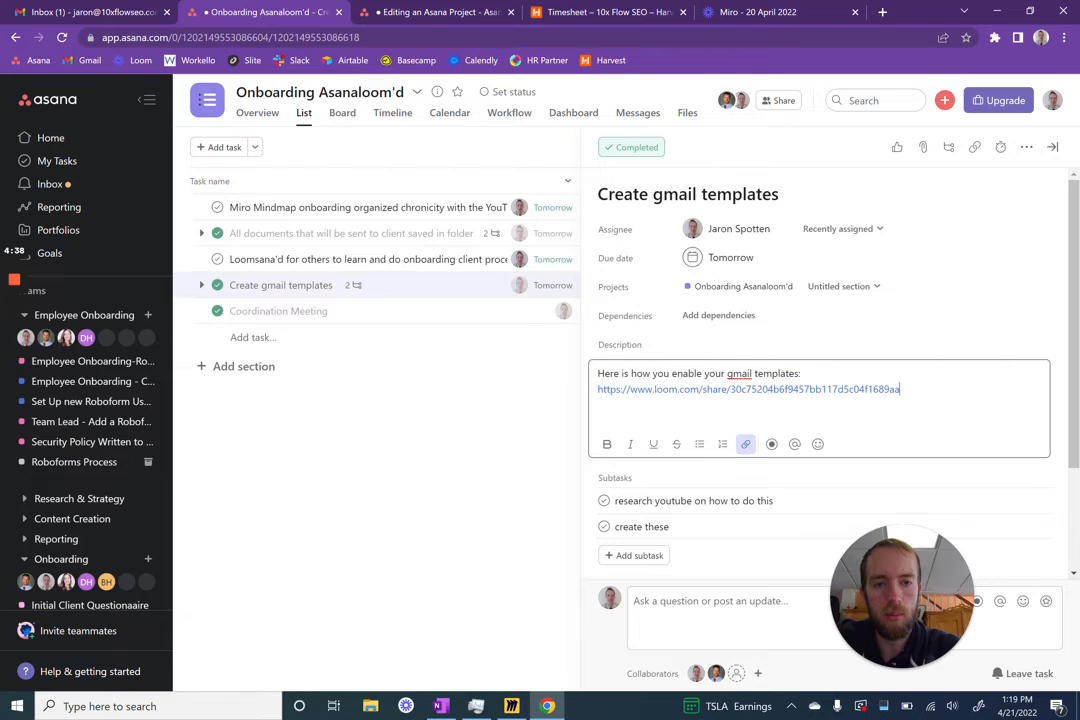
pyautogui.moveTo(900, 389); pyautogui.dragTo(591, 381)
pyautogui.hotkey('ctrl', 'c')
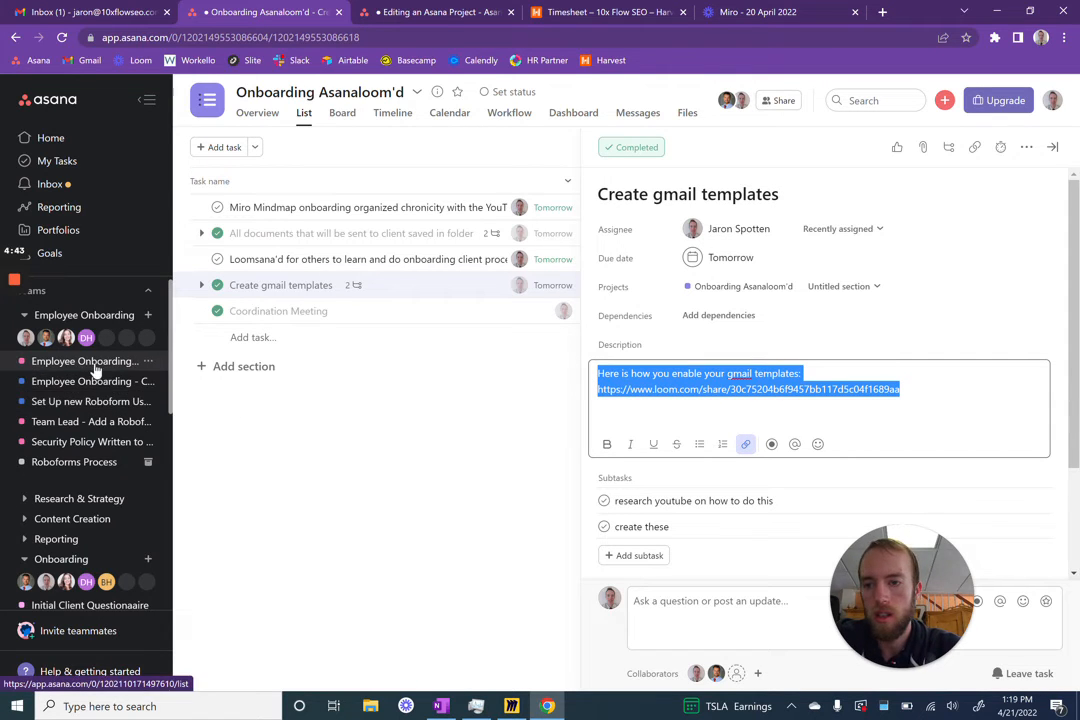
# - Add a task named Watch this video to the Email Template Setup section of the Employee Onboarding-Roboform Setup project
pyautogui.scroll(1, 95, 370)
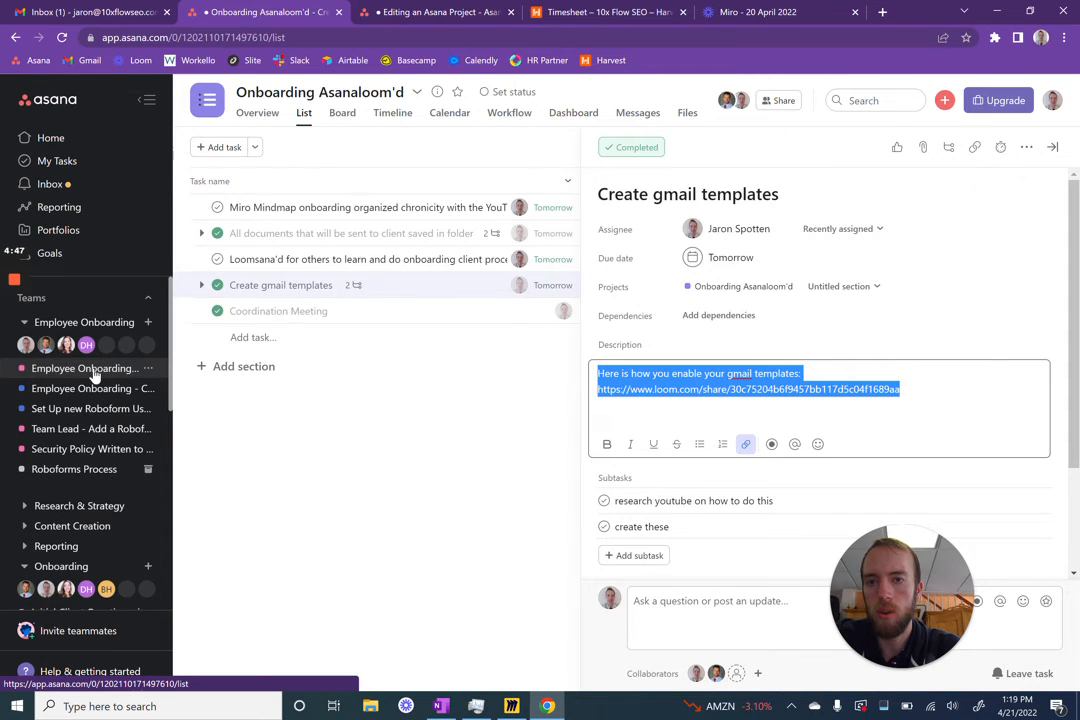
pyautogui.click(93, 370)
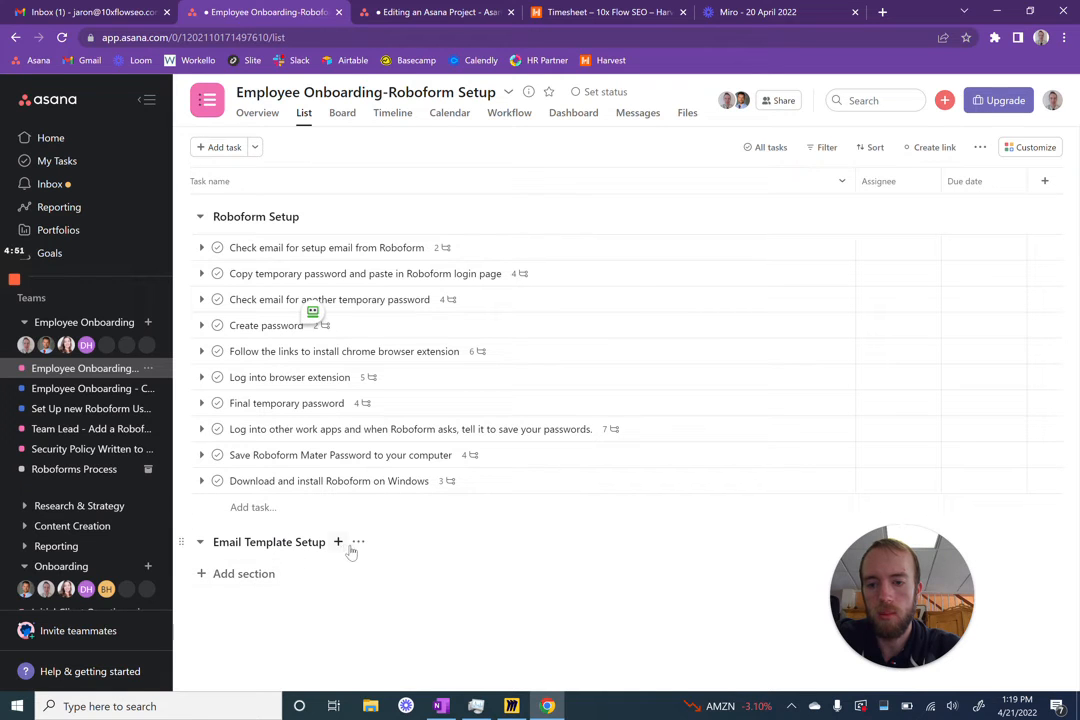
pyautogui.click(357, 542)
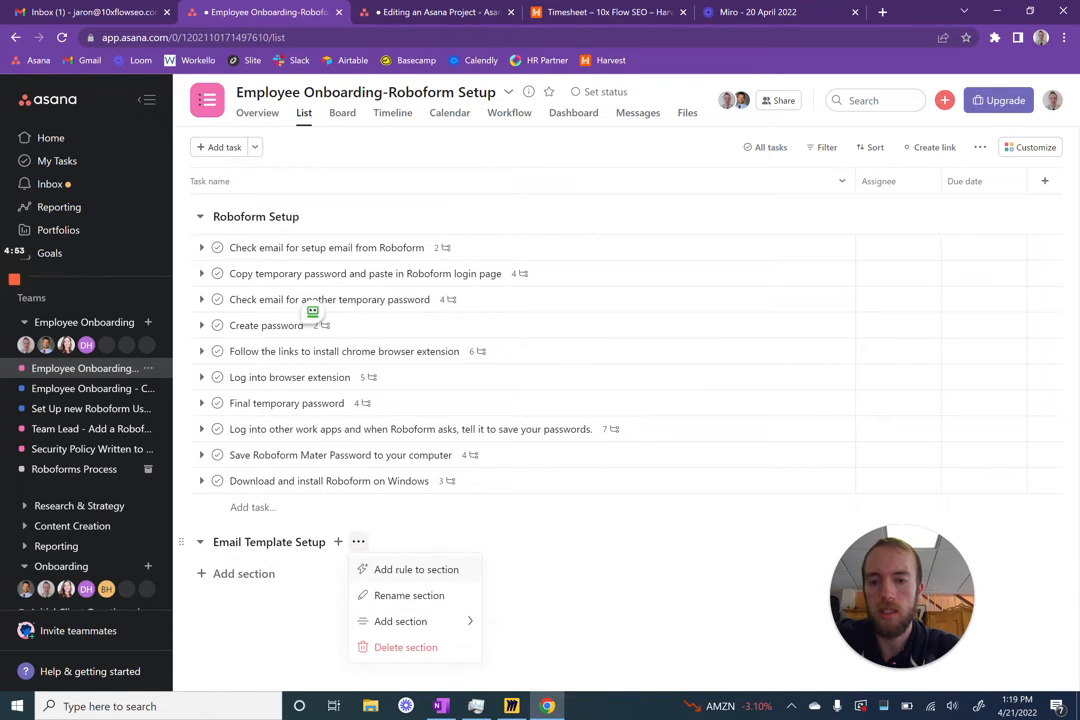
pyautogui.click(338, 542)
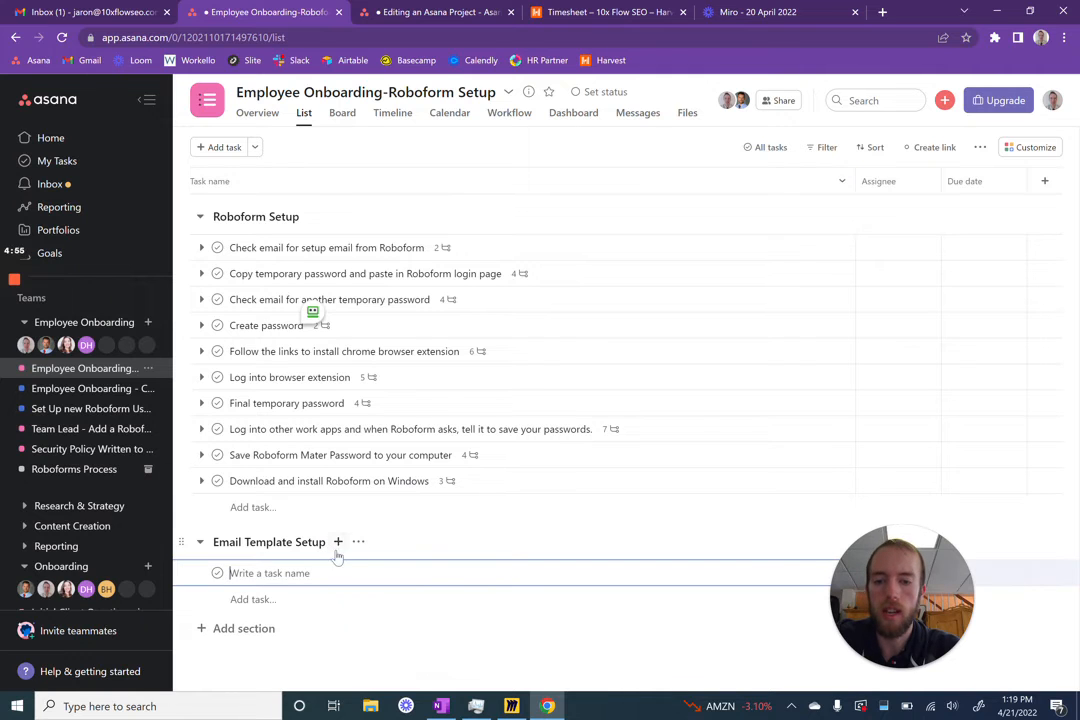
pyautogui.click(320, 575)
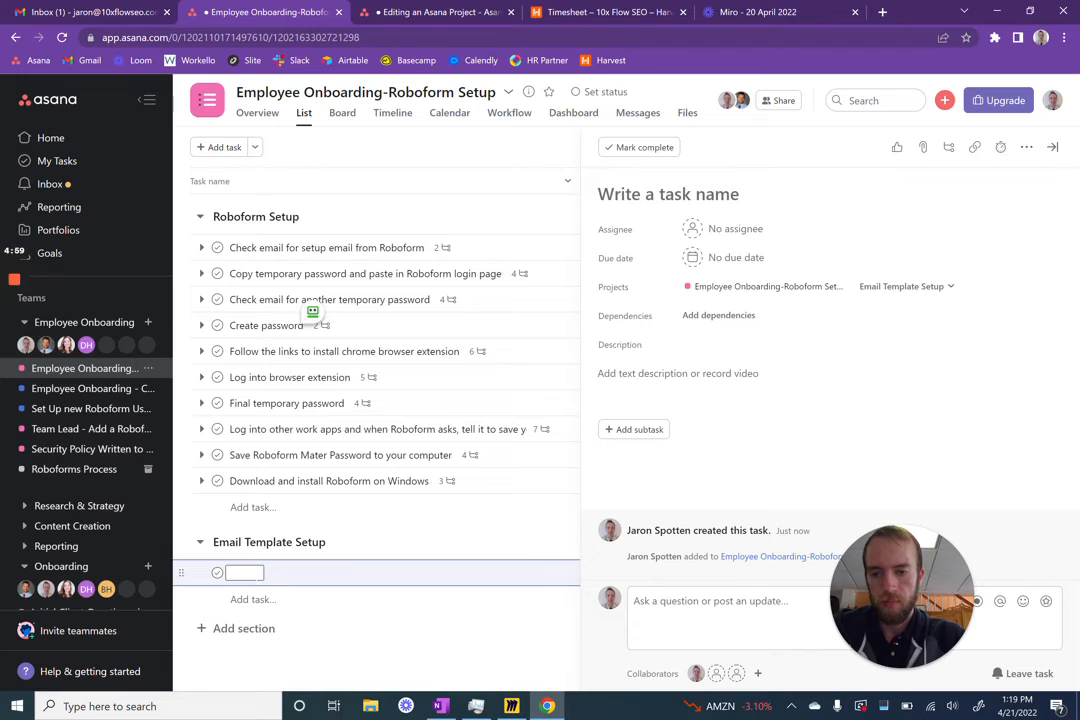
pyautogui.write('Wa')
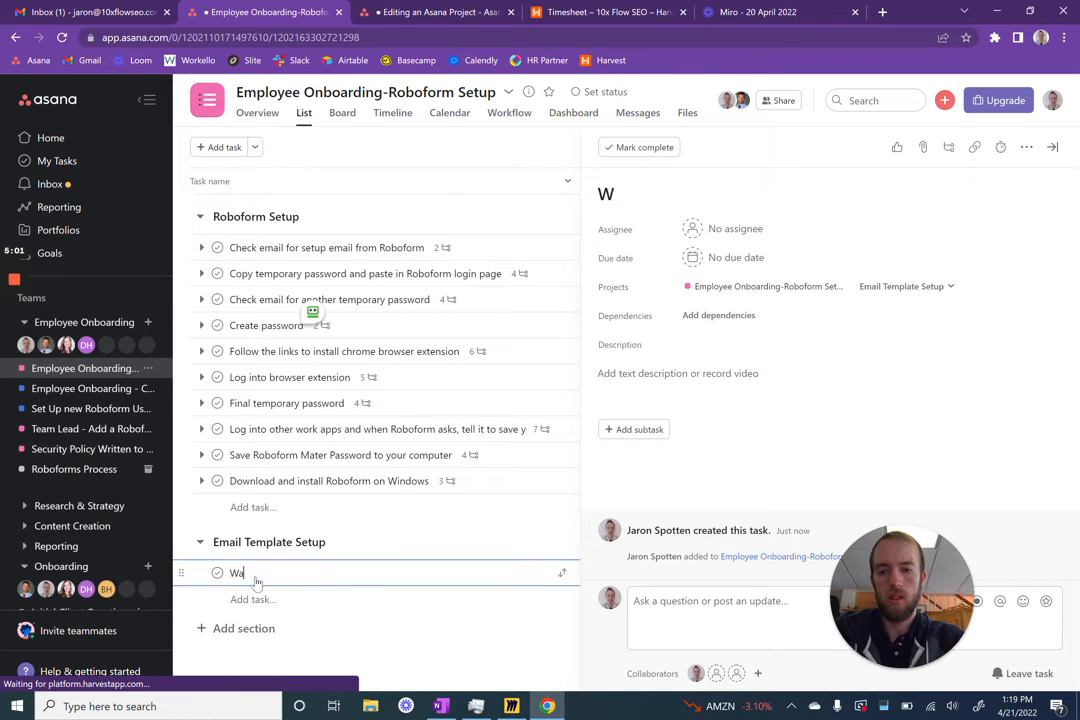
pyautogui.write('tch ')
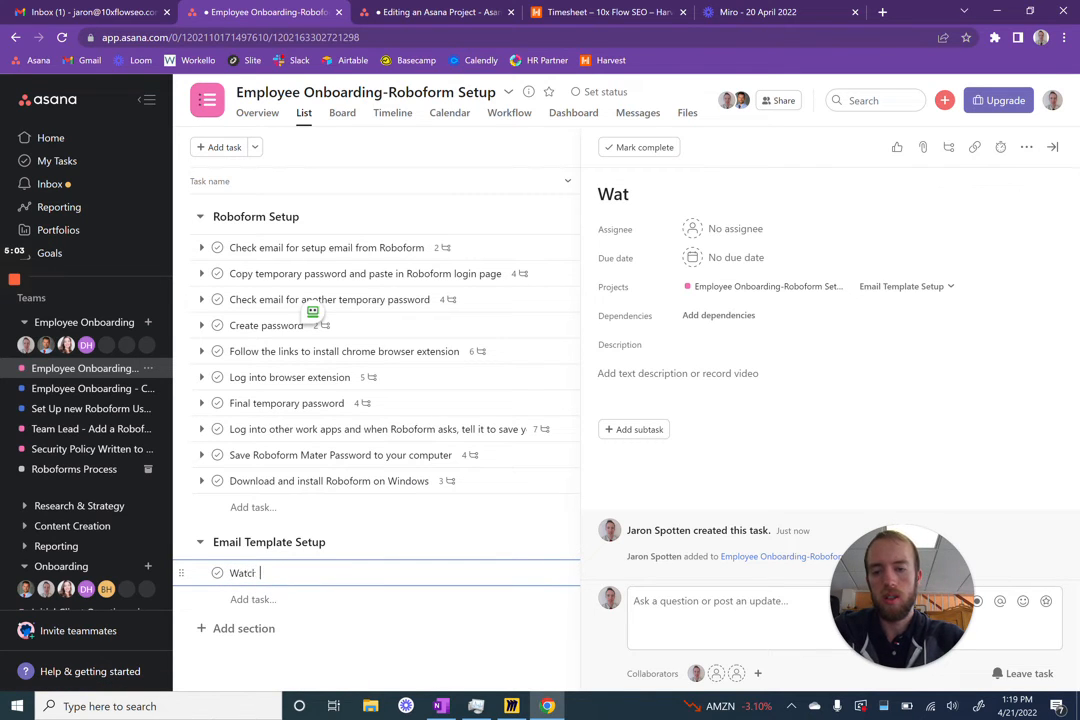
pyautogui.write('this video')
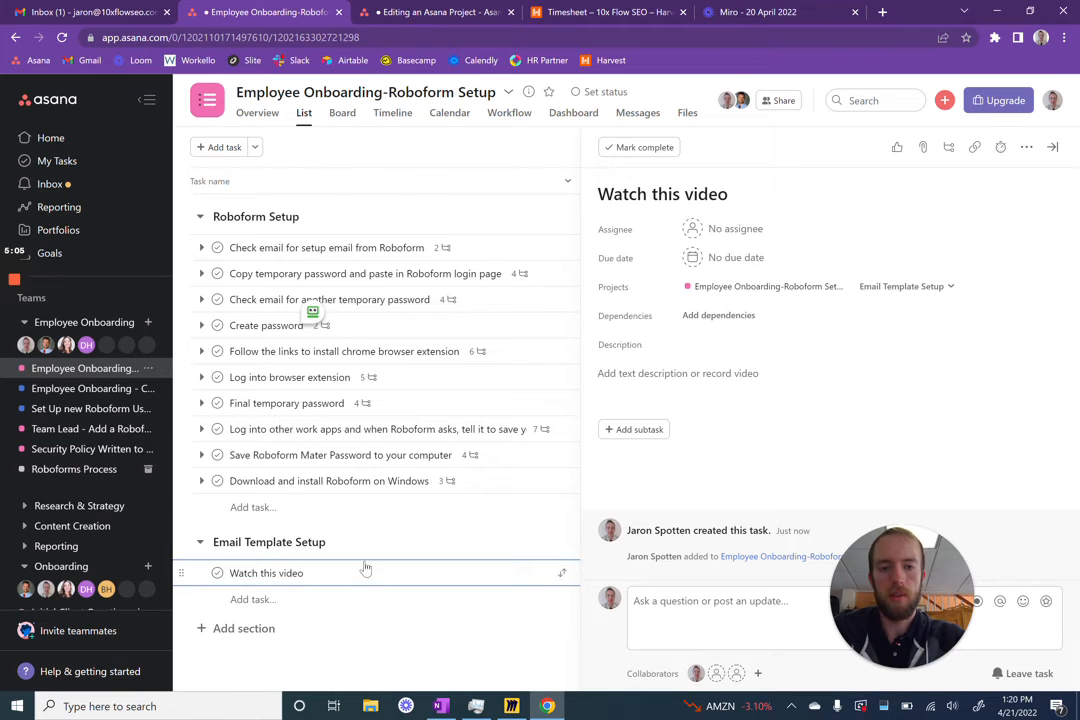
# - Paste the copied Gmail template instructions and Loom link into the Watch this video task's description
pyautogui.click(640, 373)
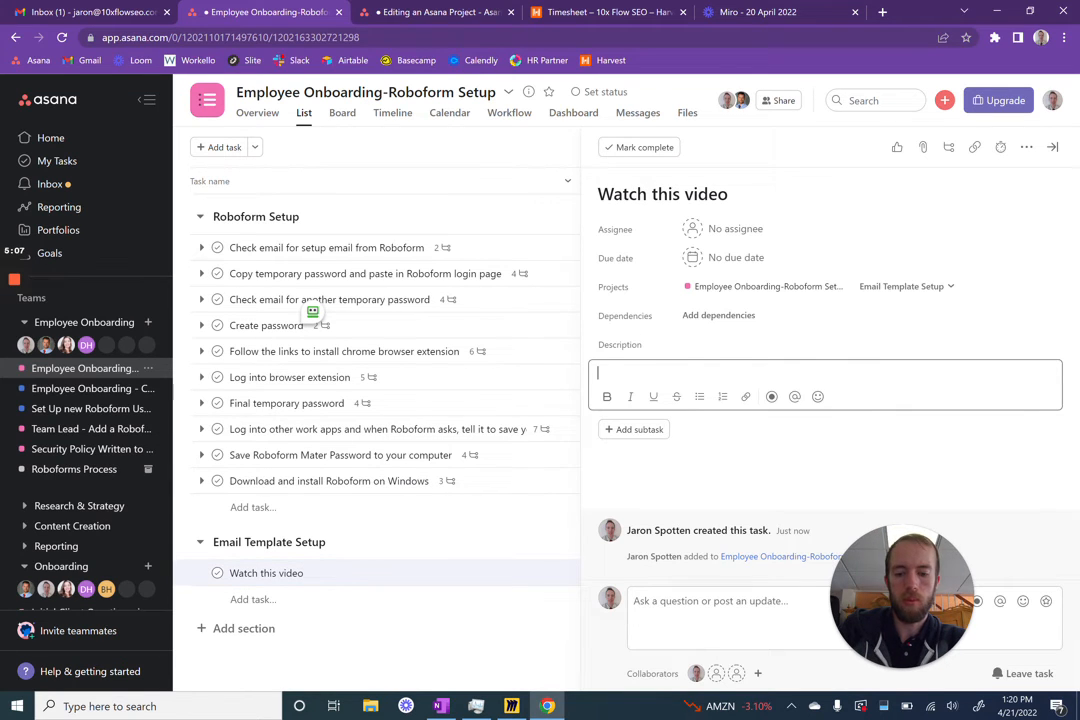
pyautogui.hotkey('ctrl', 'v')
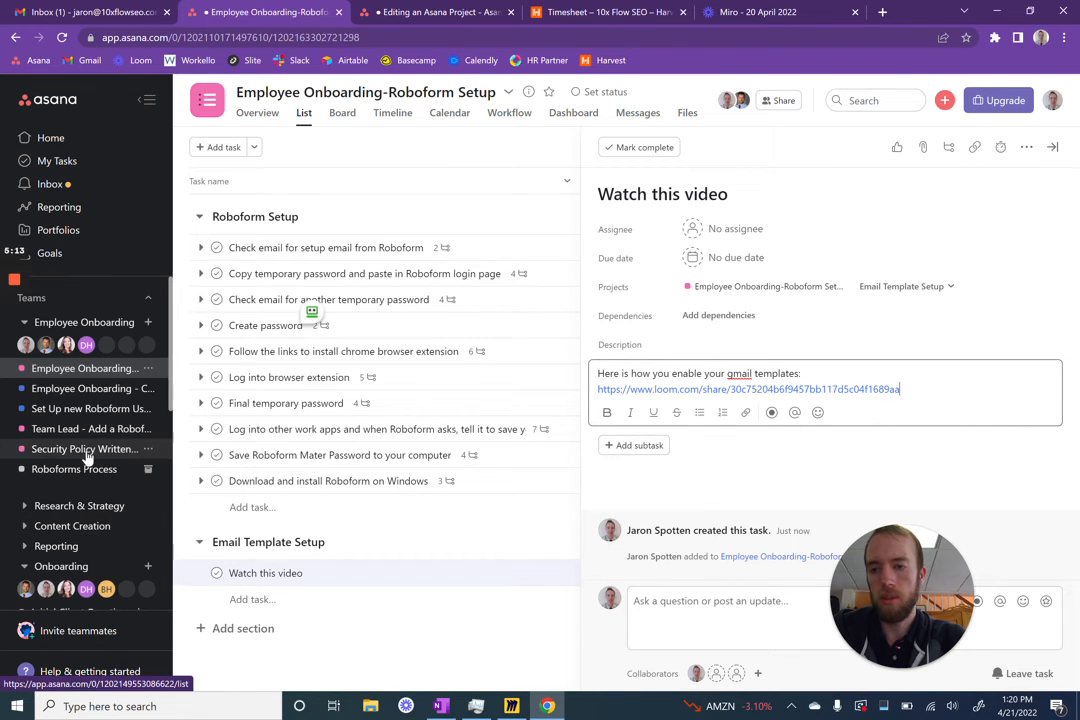
pyautogui.scroll(-3, 88, 456)
pyautogui.scroll(-1, 88, 456)
pyautogui.scroll(2, 88, 456)
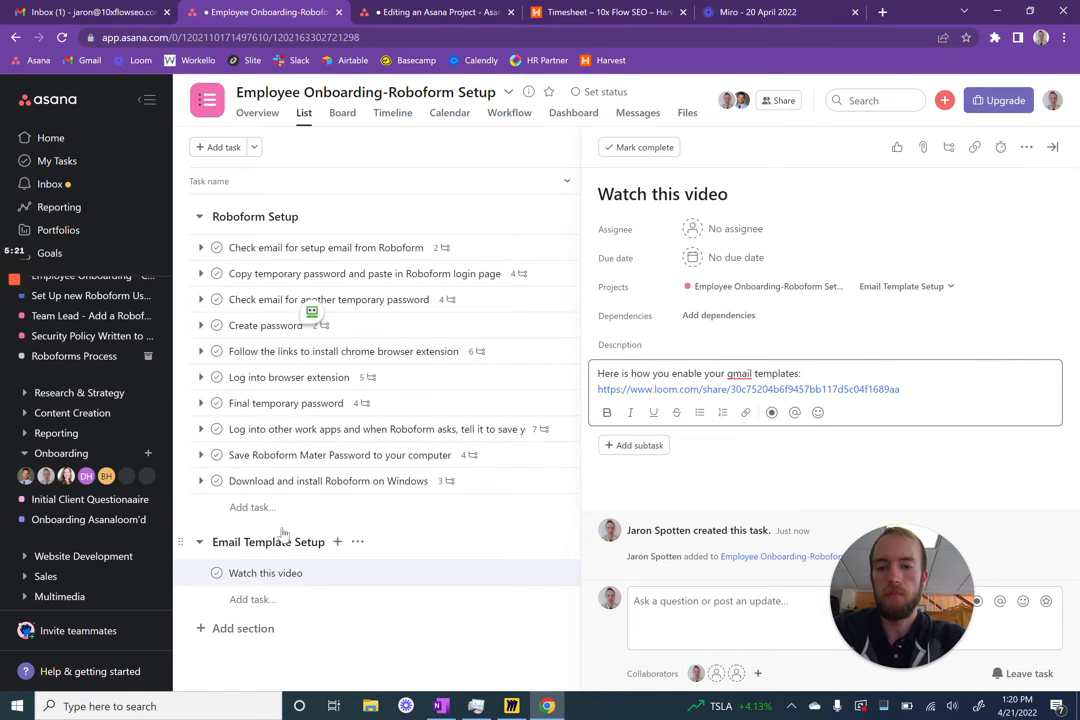
# - Mark Add a section and populate it and Edit a task and a subtask as complete in the Editing an Asana Project checklist
pyautogui.click(408, 7)
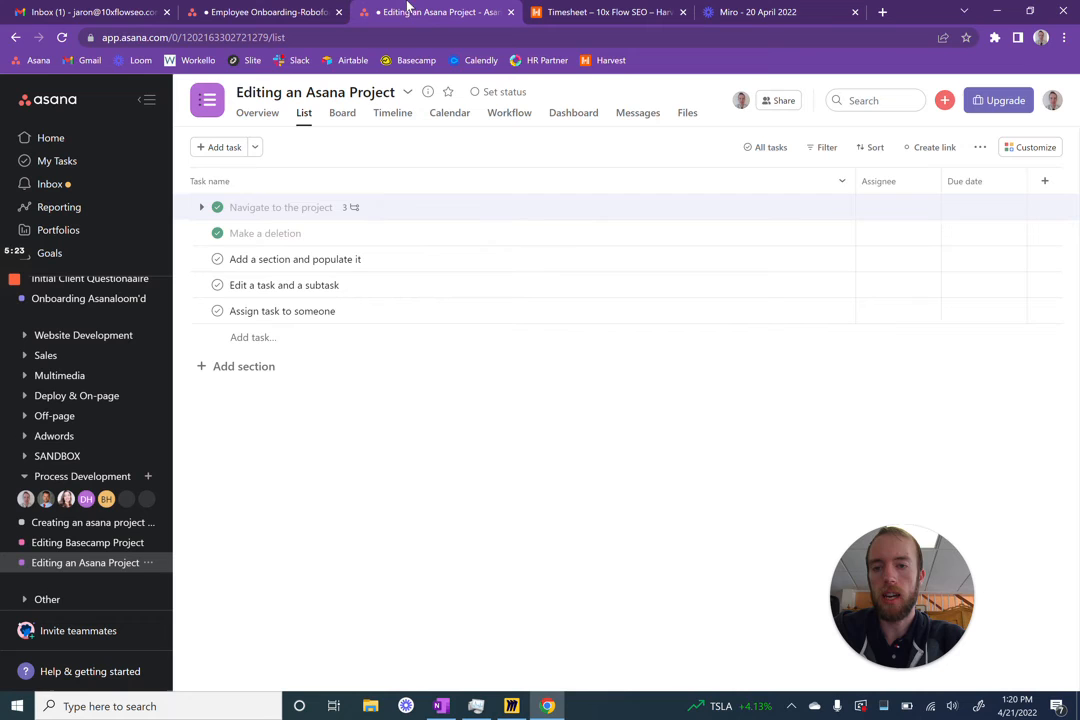
pyautogui.click(218, 260)
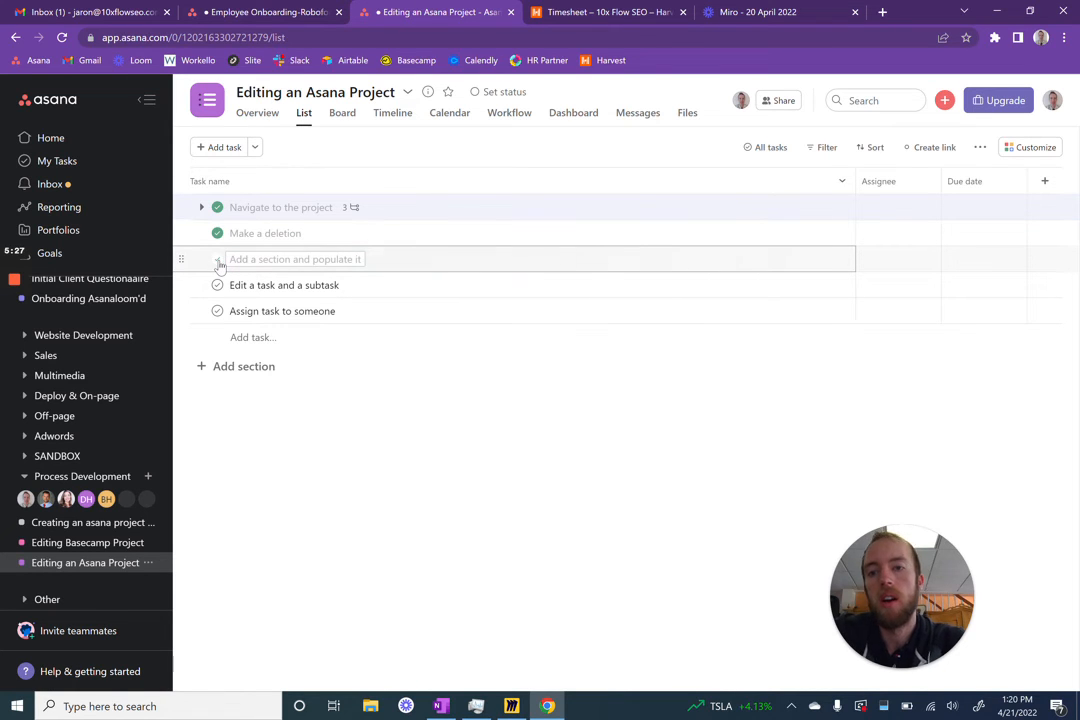
pyautogui.click(218, 286)
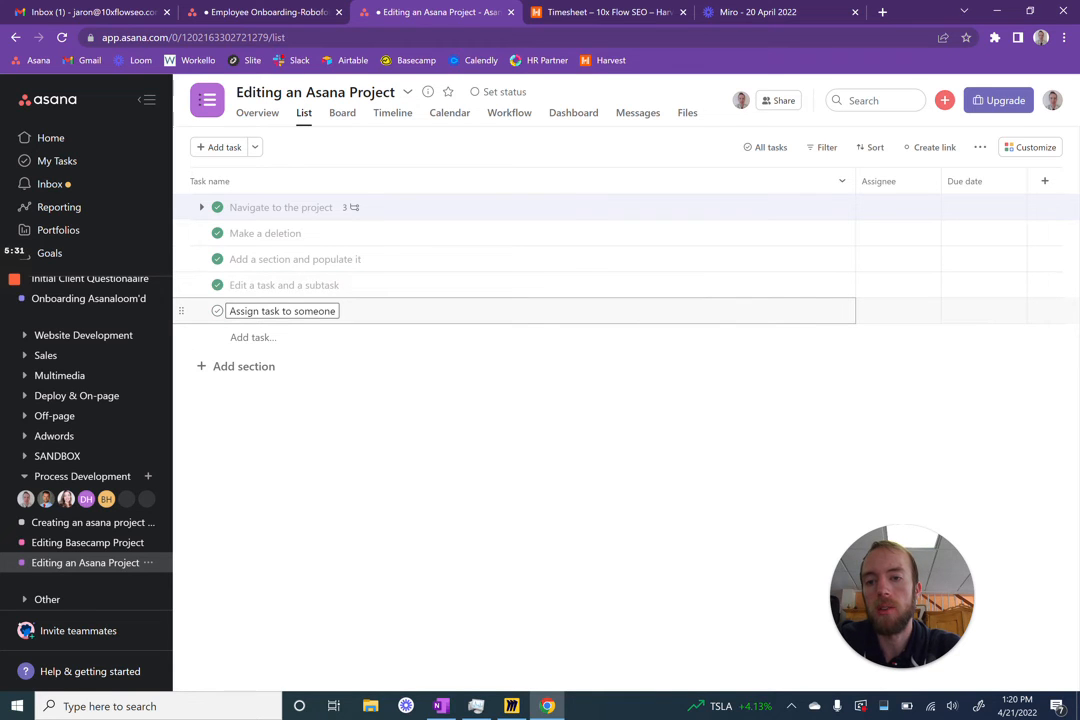
# - In the Employee Onboarding-Roboform Setup project, enter a team member's first name as assignee of the Watch this video task
pyautogui.click(247, 10)
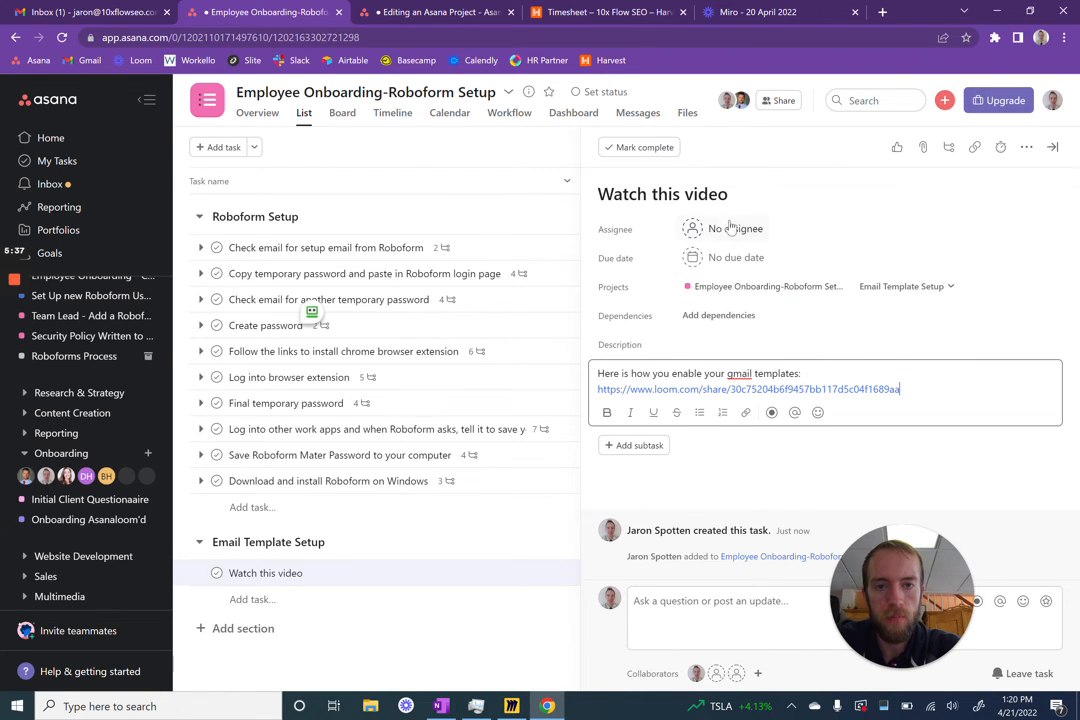
pyautogui.click(375, 580)
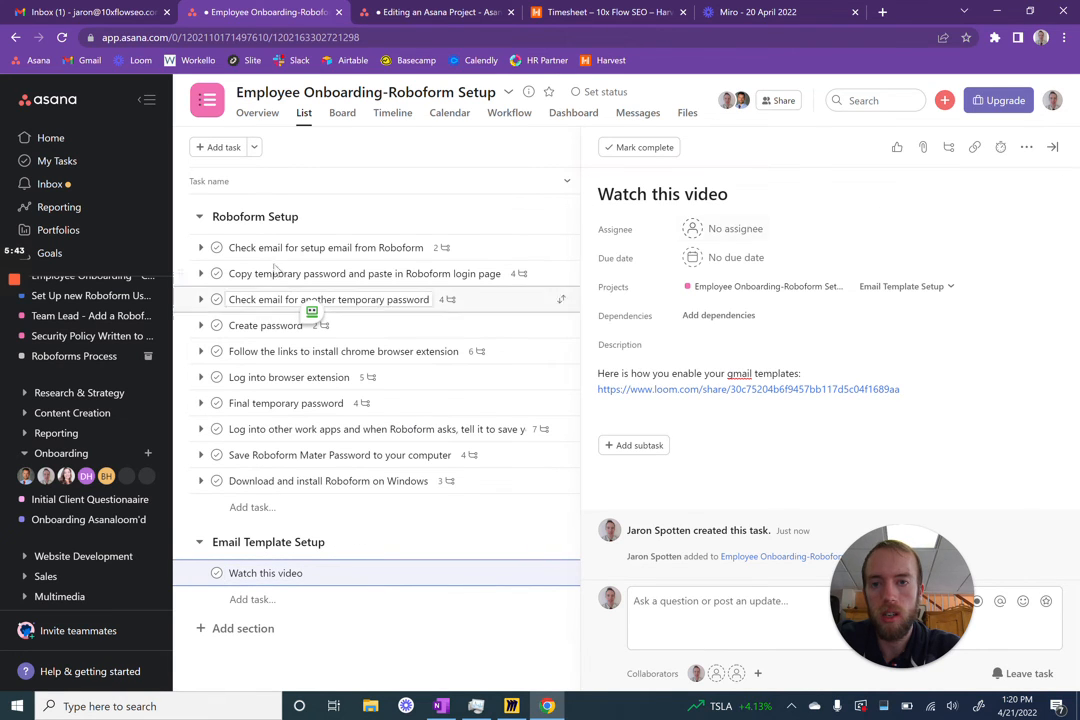
pyautogui.click(258, 116)
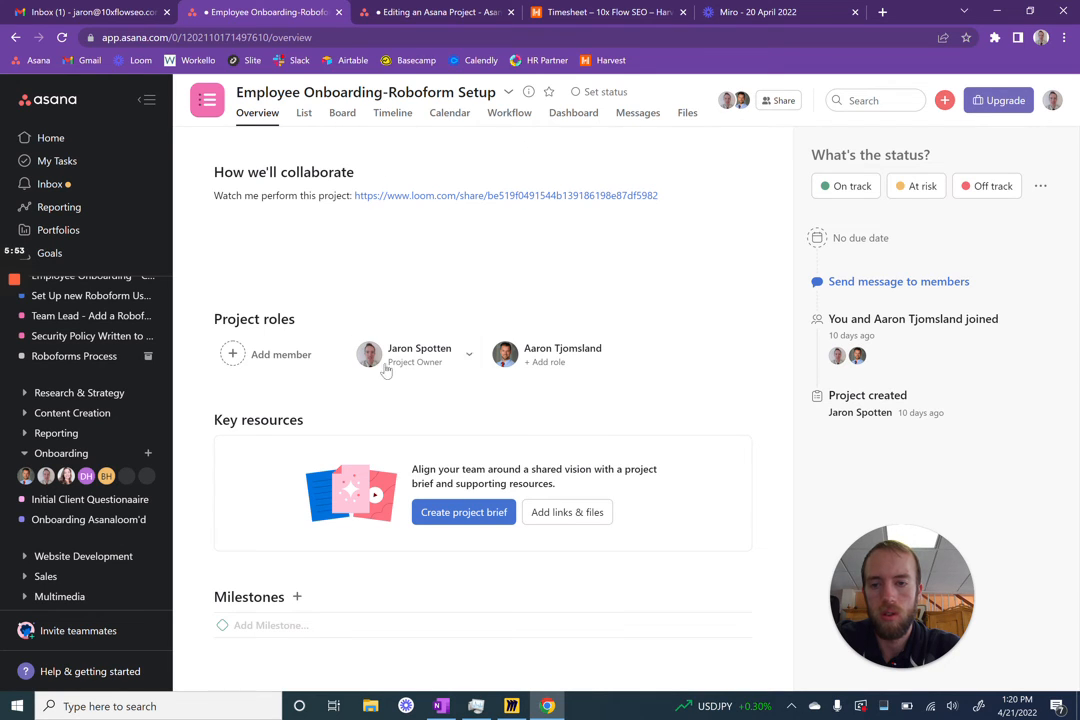
pyautogui.click(303, 115)
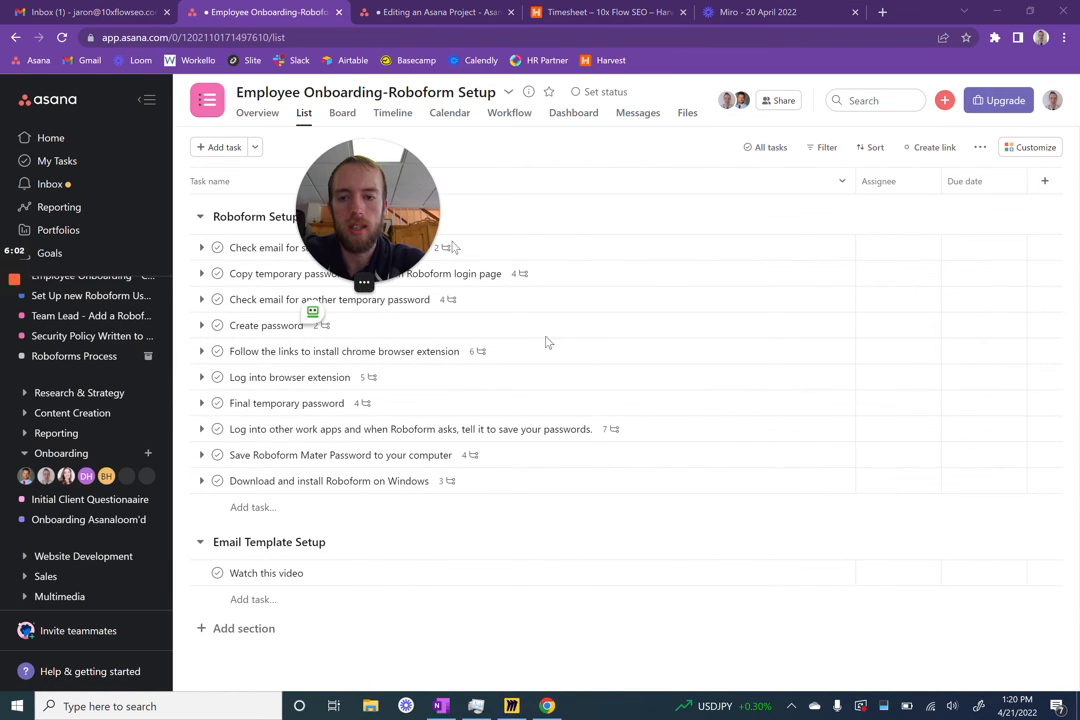
pyautogui.click(880, 576)
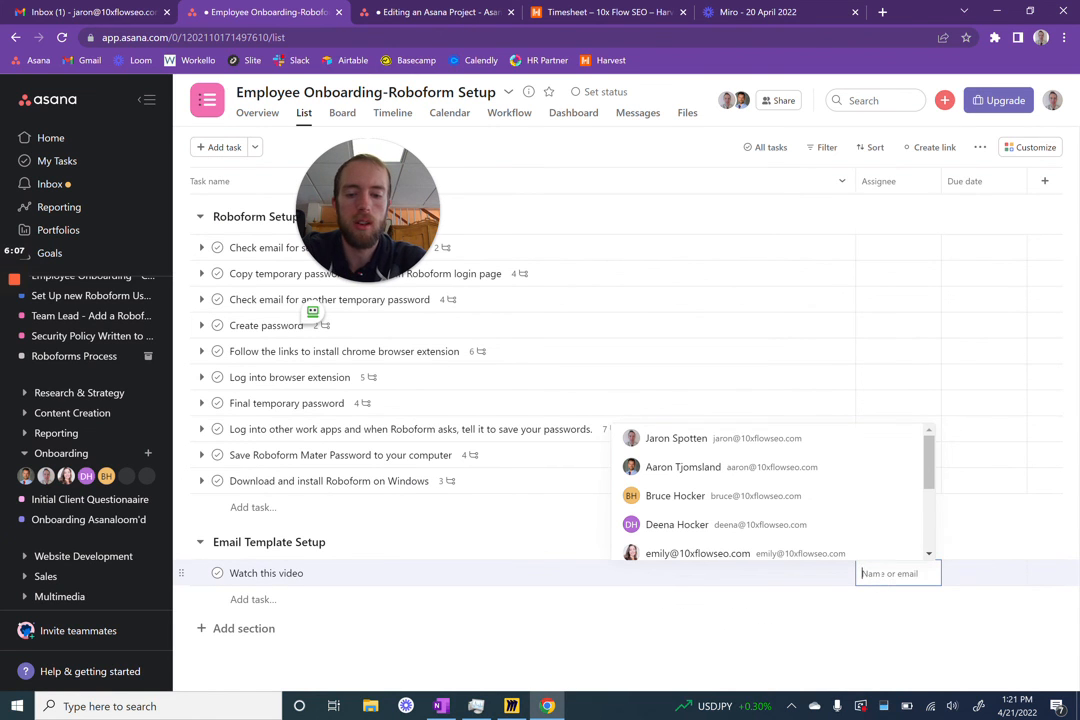
pyautogui.write('Deena')
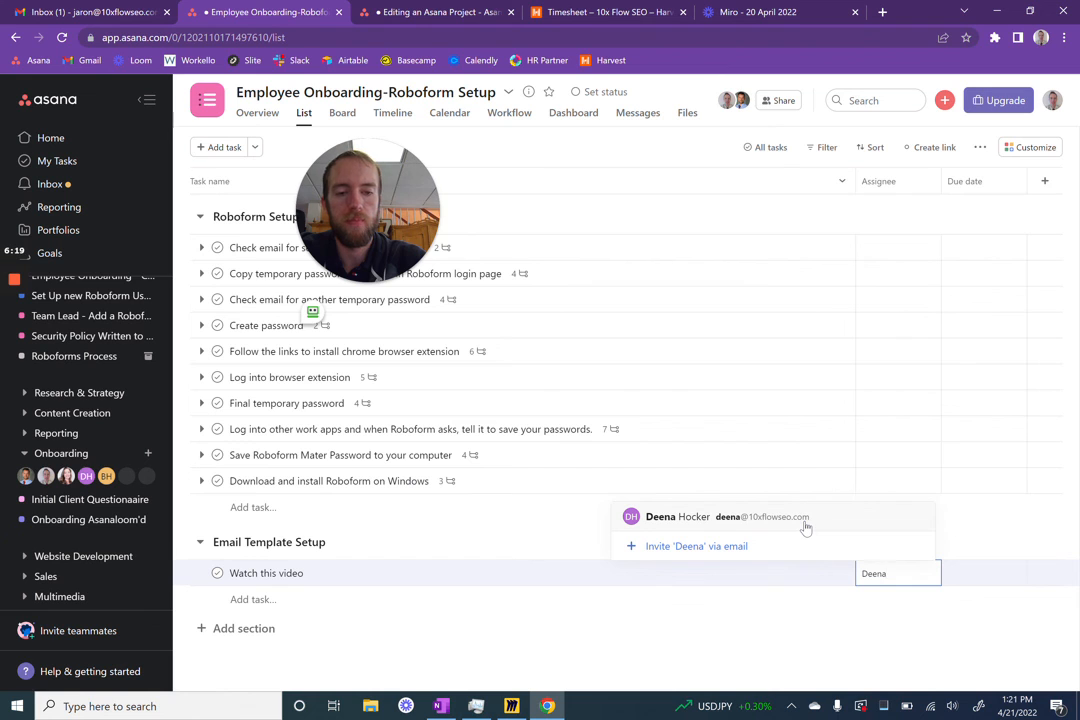
# - Mark the Assign task to someone task as complete in the Editing an Asana Project checklist
pyautogui.click(425, 12)
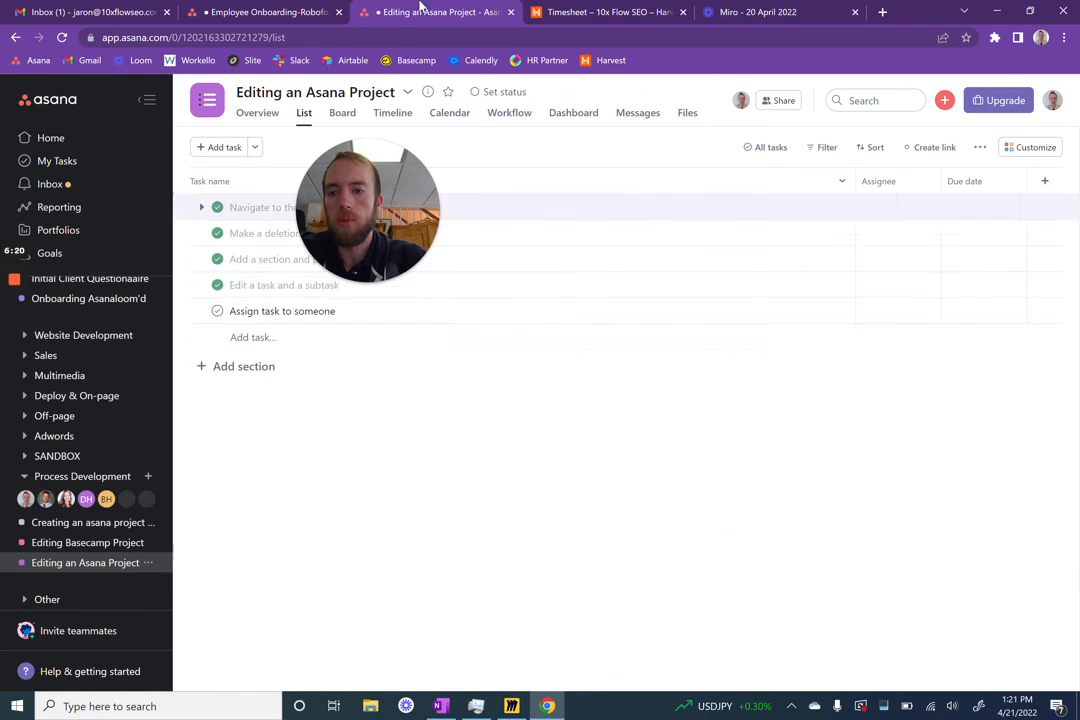
pyautogui.click(218, 311)
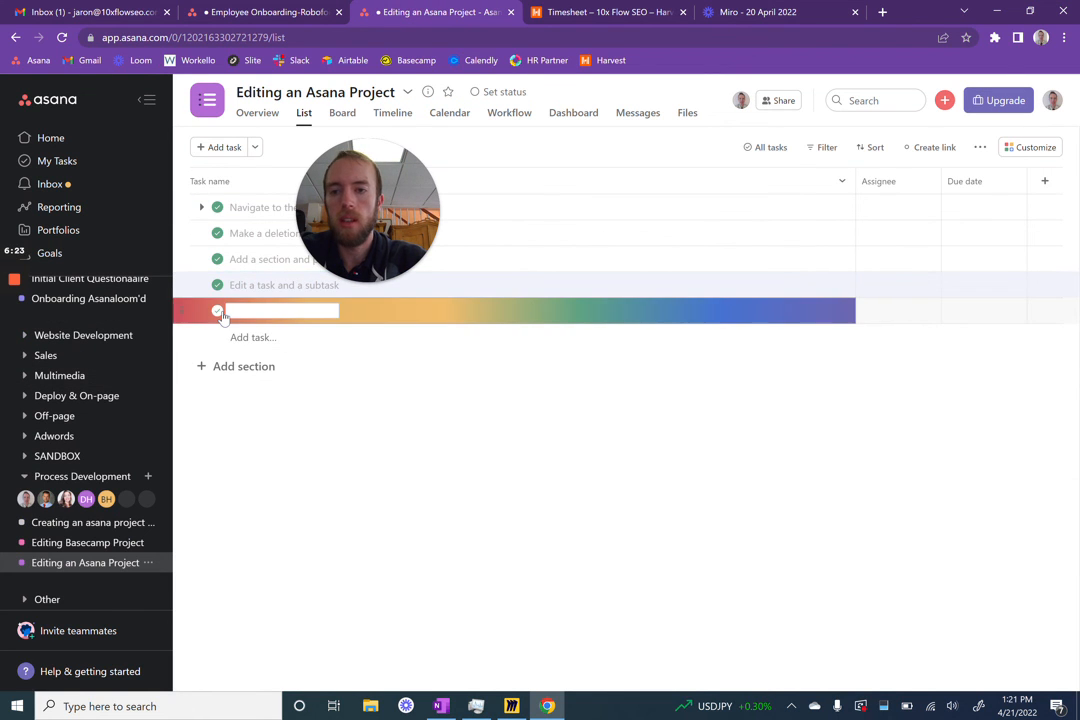